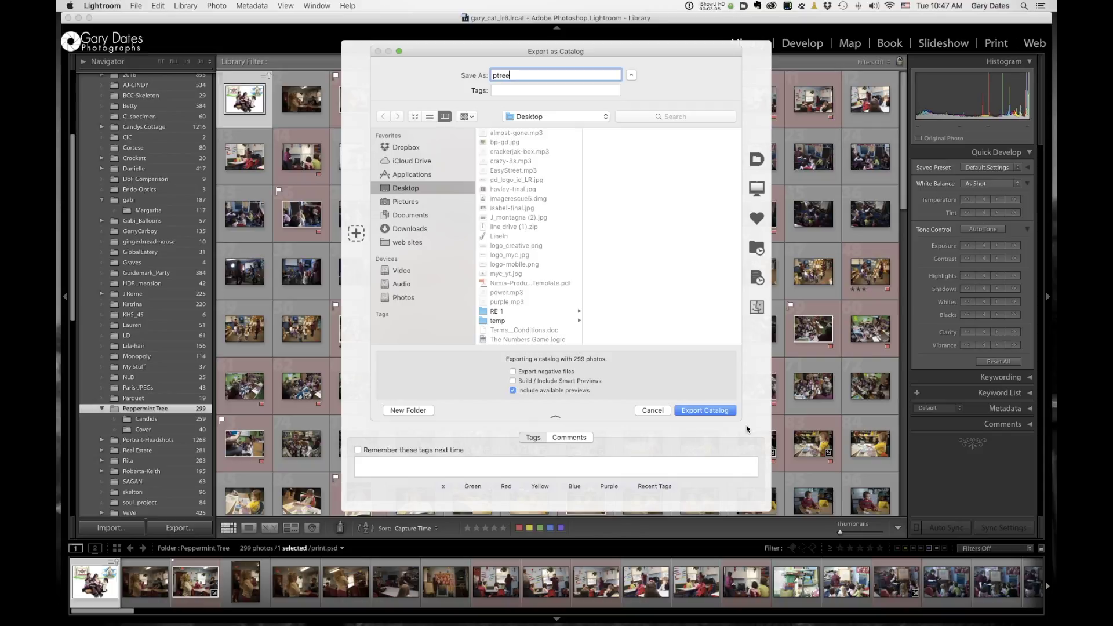
Confirm exporting Peppermint Tree's 299 photos as the 'ptree' catalog on the Desktop.
{"action": "left_click", "coordinate": [713, 414]}
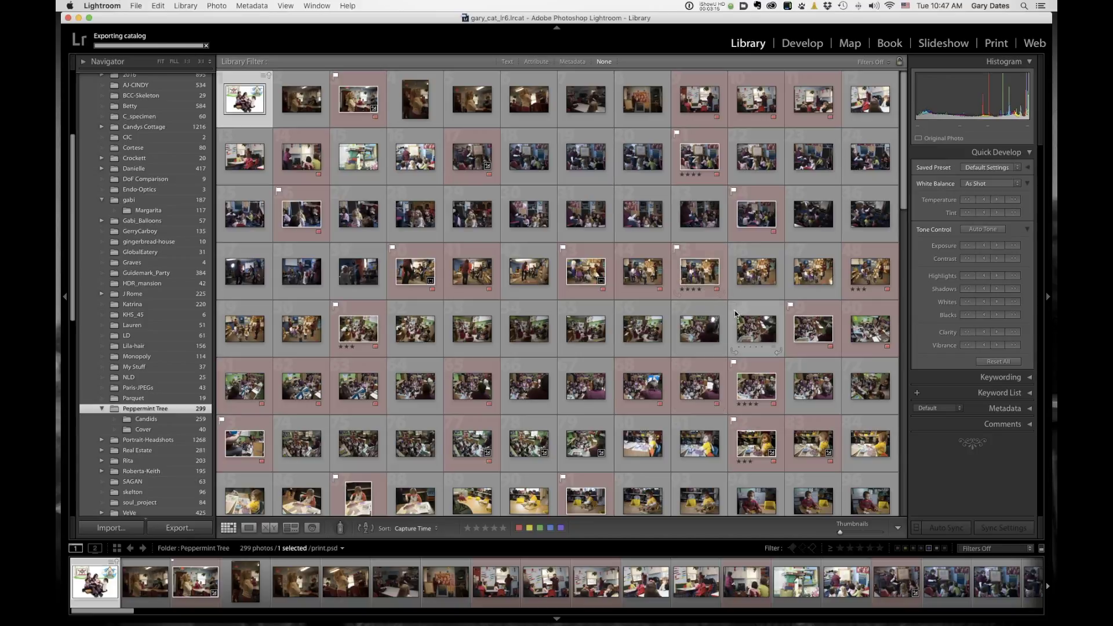
Hide Lightroom and open the ptree folder on the Desktop.
{"action": "left_click", "coordinate": [103, 6]}
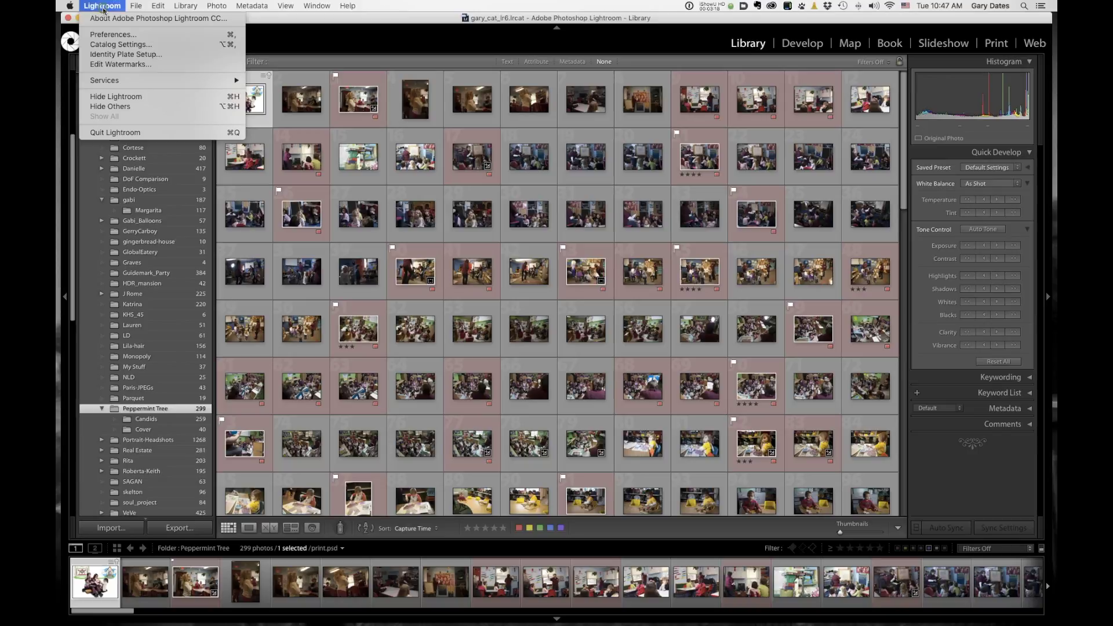
{"action": "left_click", "coordinate": [123, 98]}
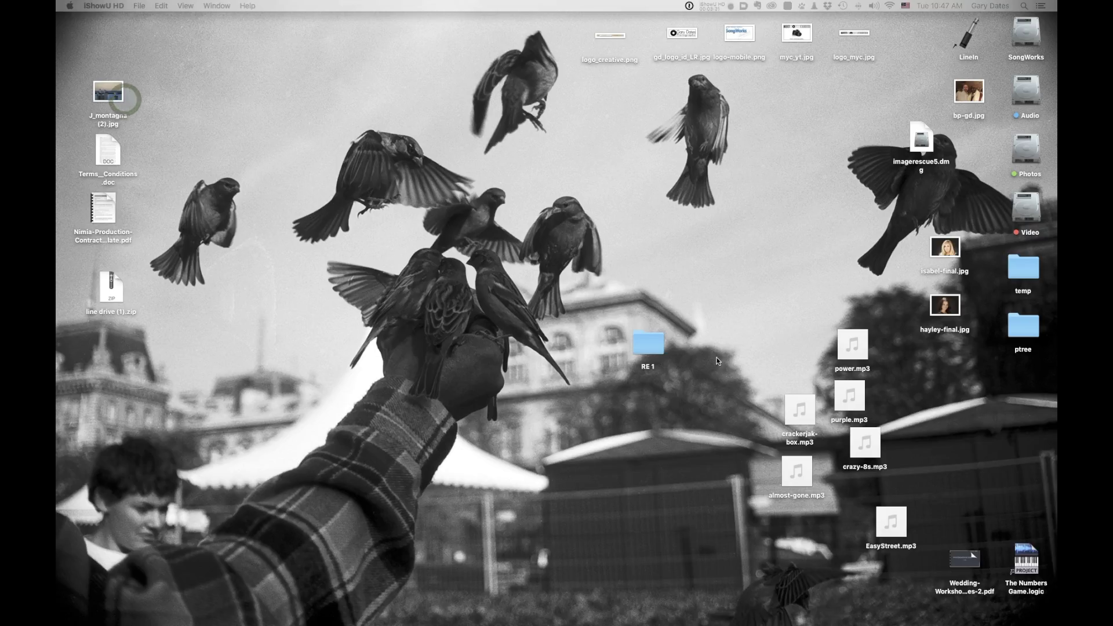
{"action": "left_click_drag", "start_coordinate": [1024, 325], "coordinate": [702, 148]}
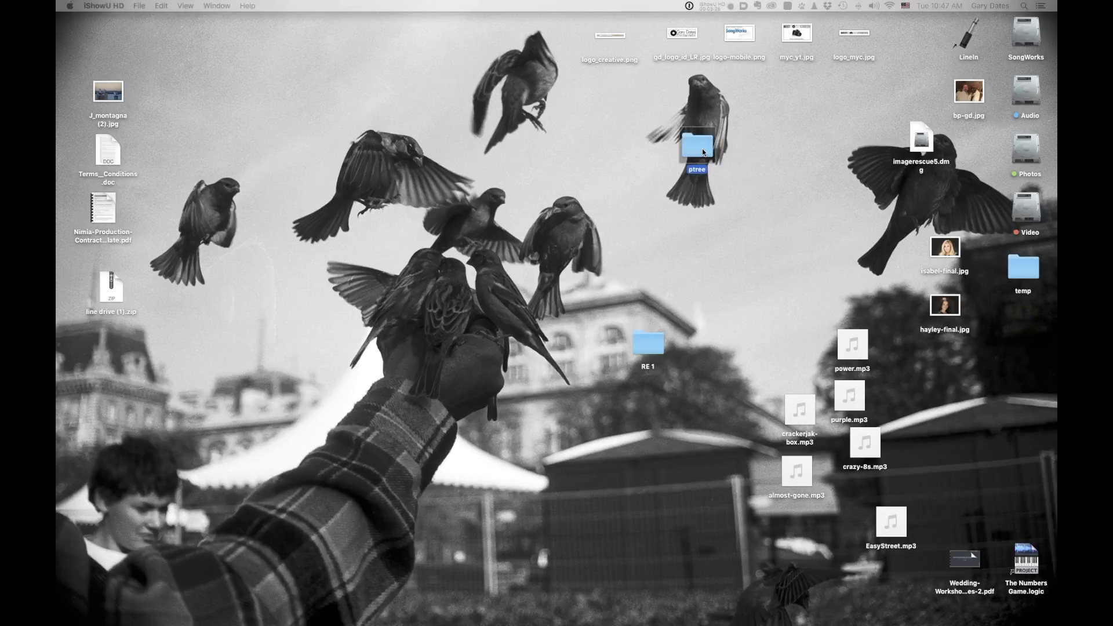
{"action": "double_click", "coordinate": [702, 148]}
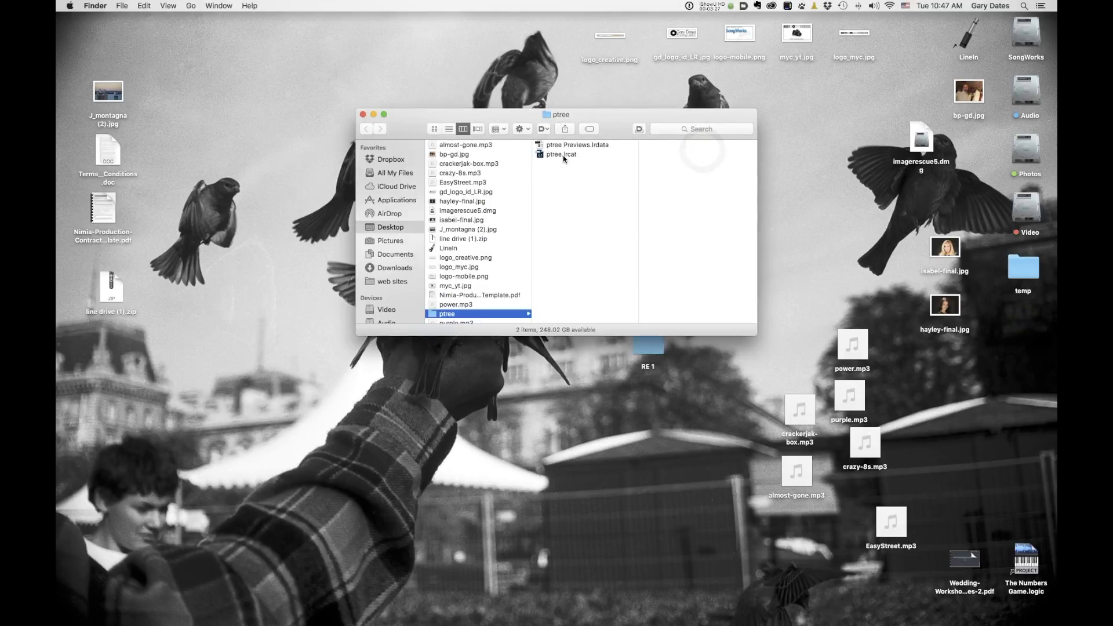
Inspect ptree Previews.lrdata (173.7 MB) and ptree.lrcat (7 MB) in the folder.
{"action": "left_click", "coordinate": [564, 155]}
{"action": "left_click", "coordinate": [585, 144]}
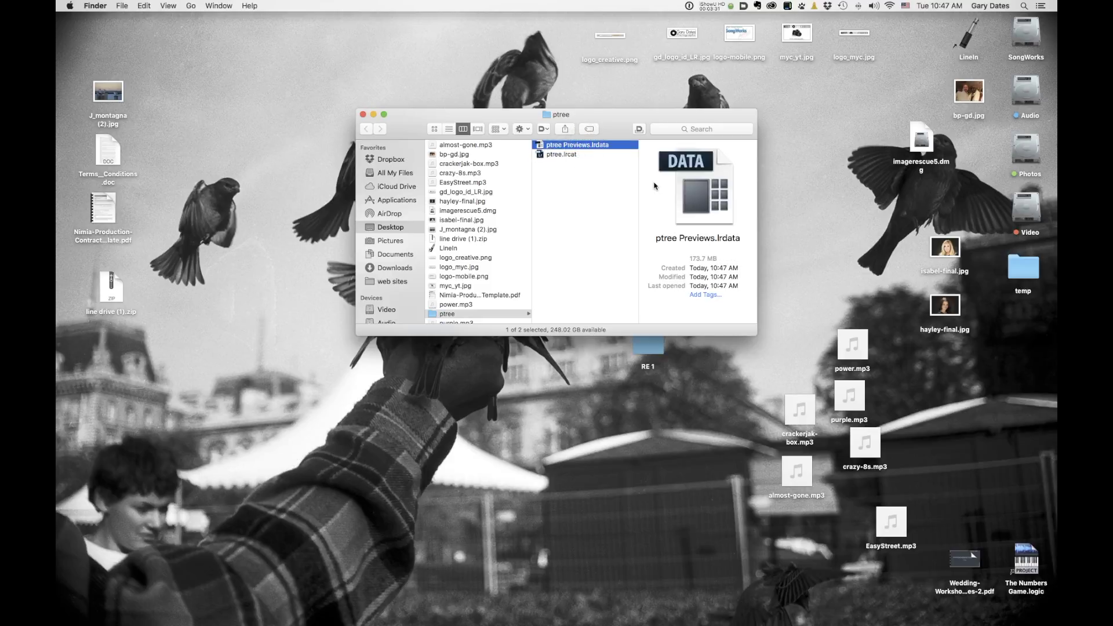
{"action": "left_click", "coordinate": [579, 155]}
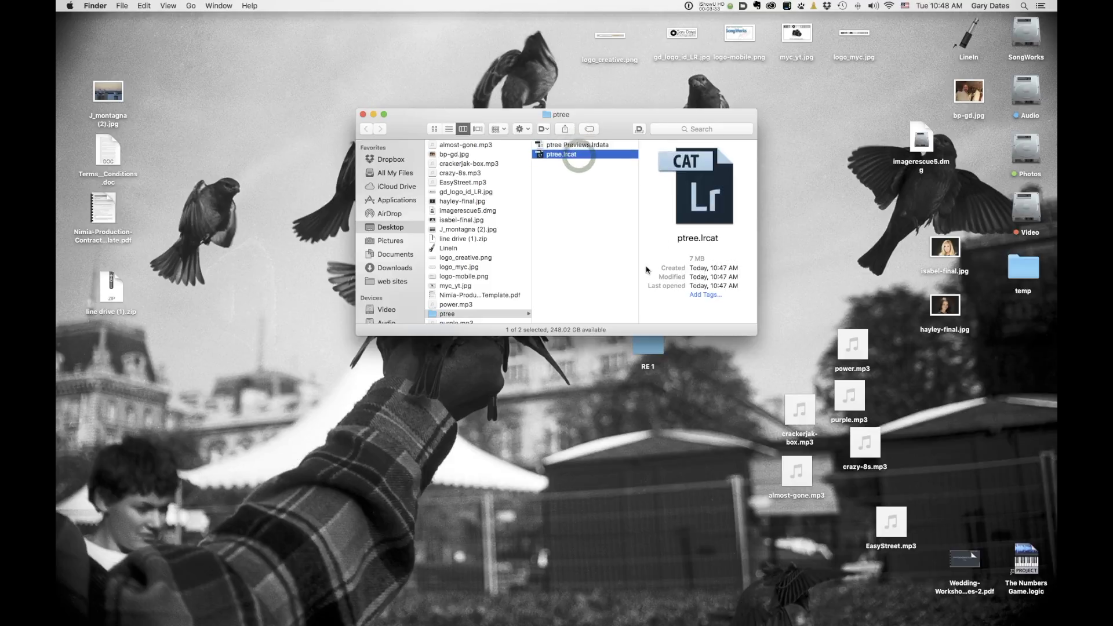
Reselect ptree Previews.lrdata in Finder to view its details again.
{"action": "left_click", "coordinate": [580, 145]}
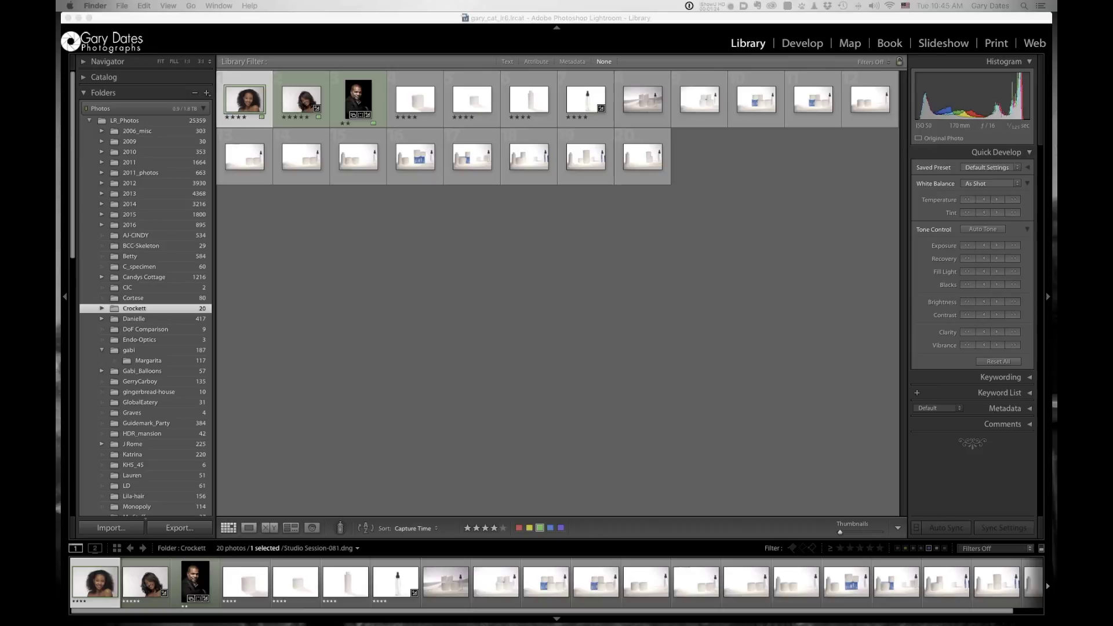
Select the Peppermint Tree folder in the Folders panel to show its 299 photos.
{"action": "scroll", "coordinate": [85, 366], "scroll_direction": "down", "scroll_amount": 10}
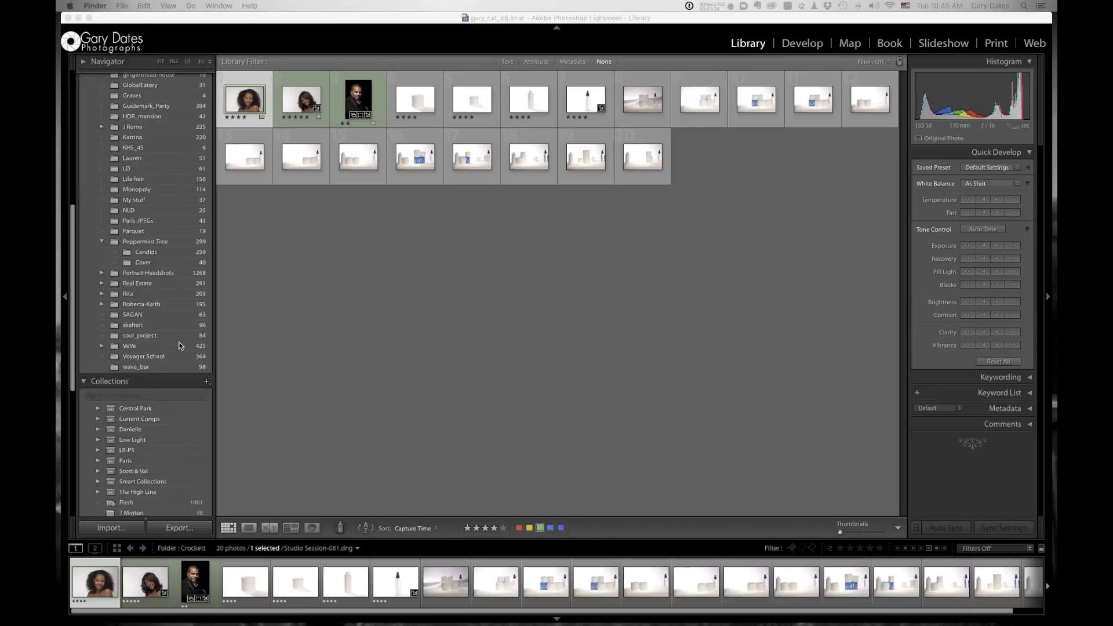
{"action": "scroll", "coordinate": [145, 232], "scroll_direction": "up", "scroll_amount": 10}
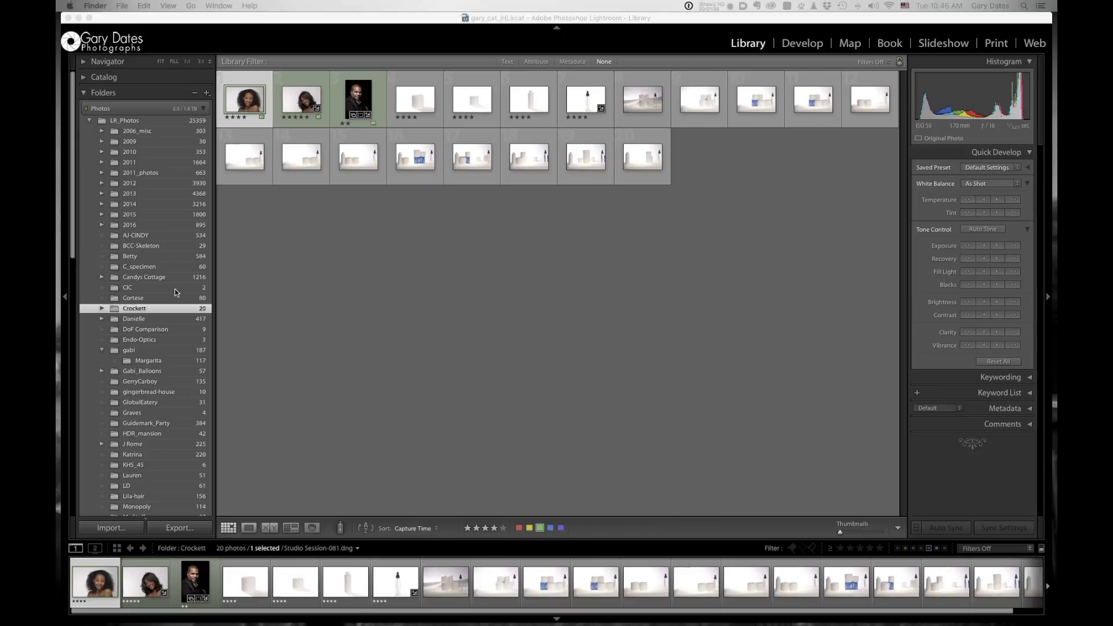
{"action": "scroll", "coordinate": [174, 348], "scroll_direction": "down", "scroll_amount": 5}
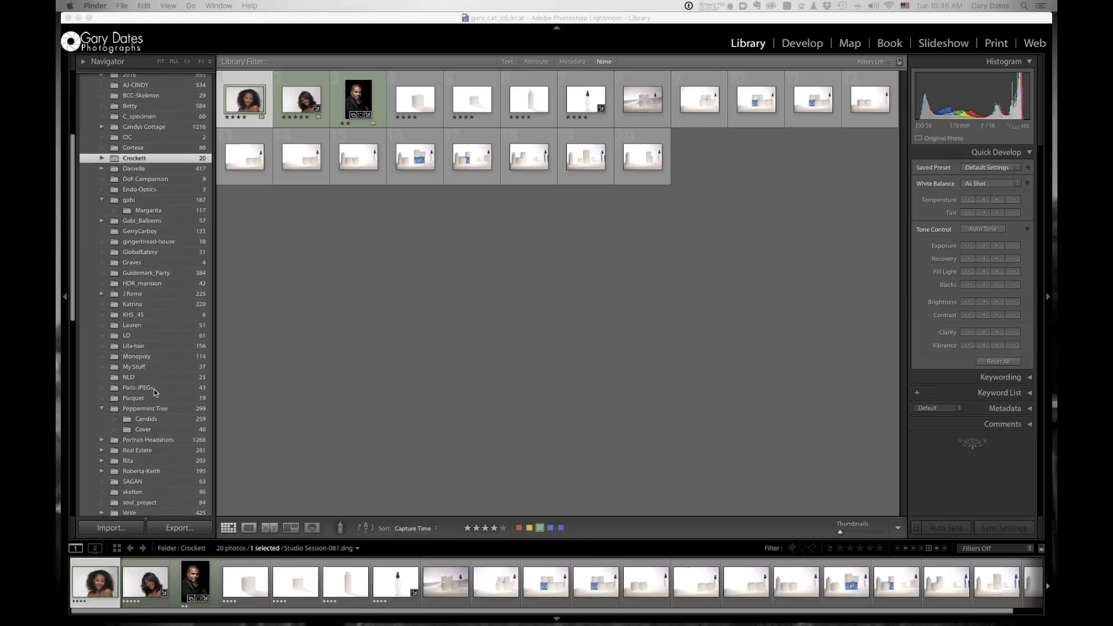
{"action": "left_click", "coordinate": [167, 409]}
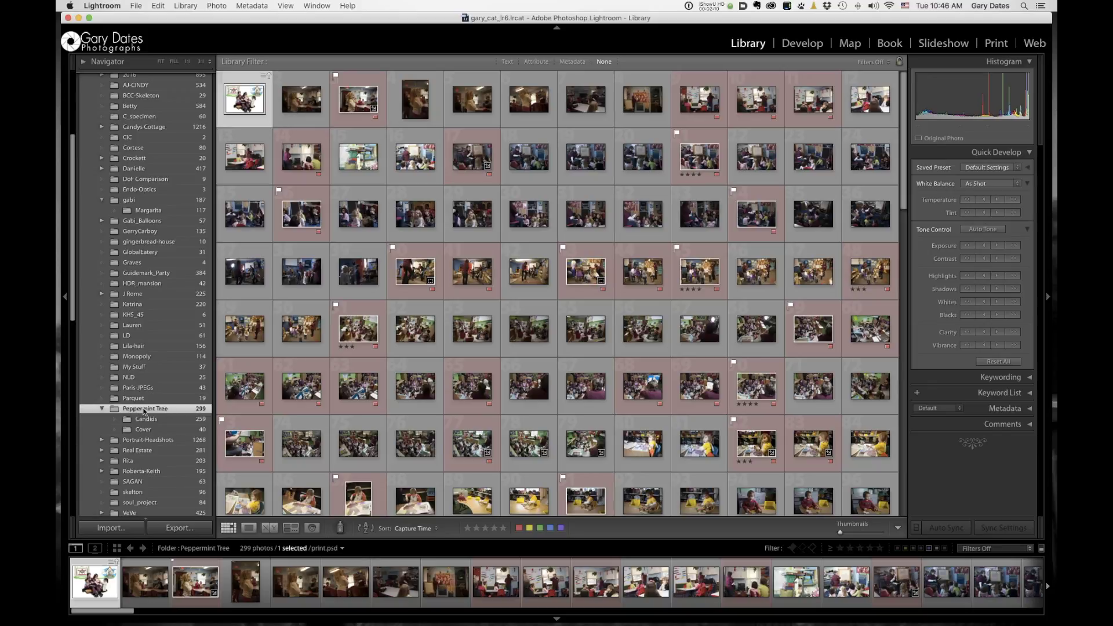
Export the Peppermint Tree folder as a catalog named ptree.
{"action": "right_click", "coordinate": [143, 409]}
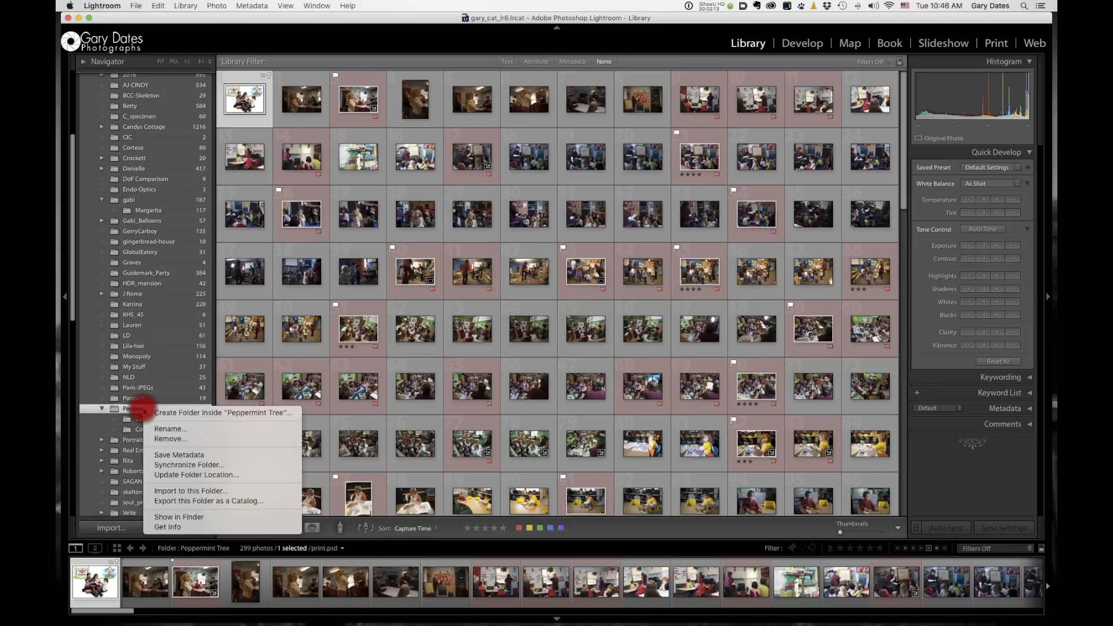
{"action": "left_click", "coordinate": [234, 502]}
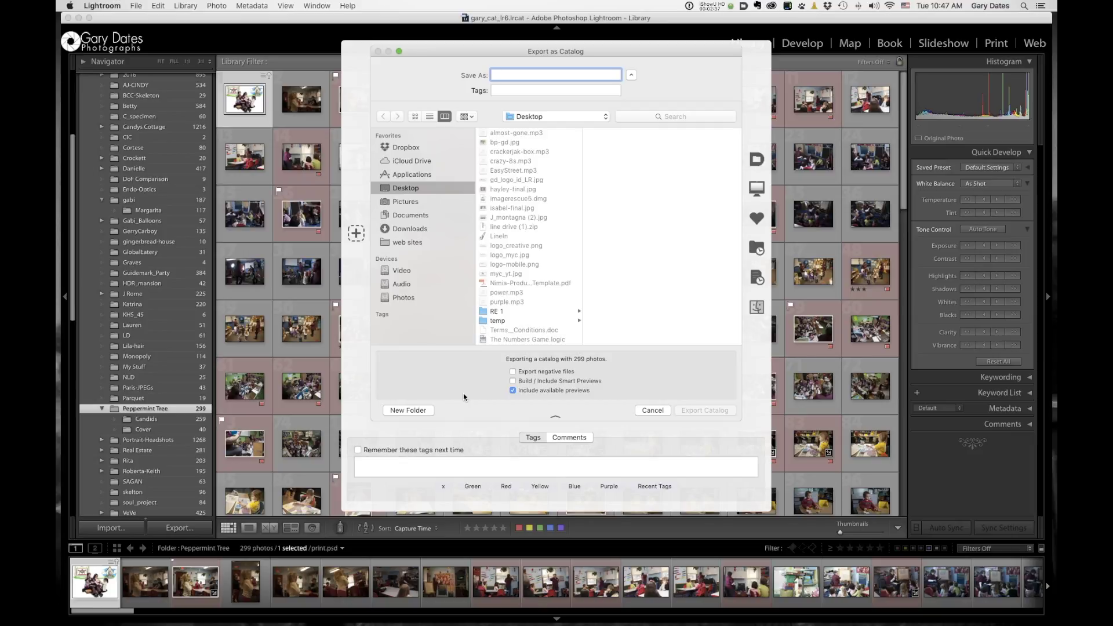
{"action": "left_click", "coordinate": [464, 395]}
{"action": "type", "text": "pt"}
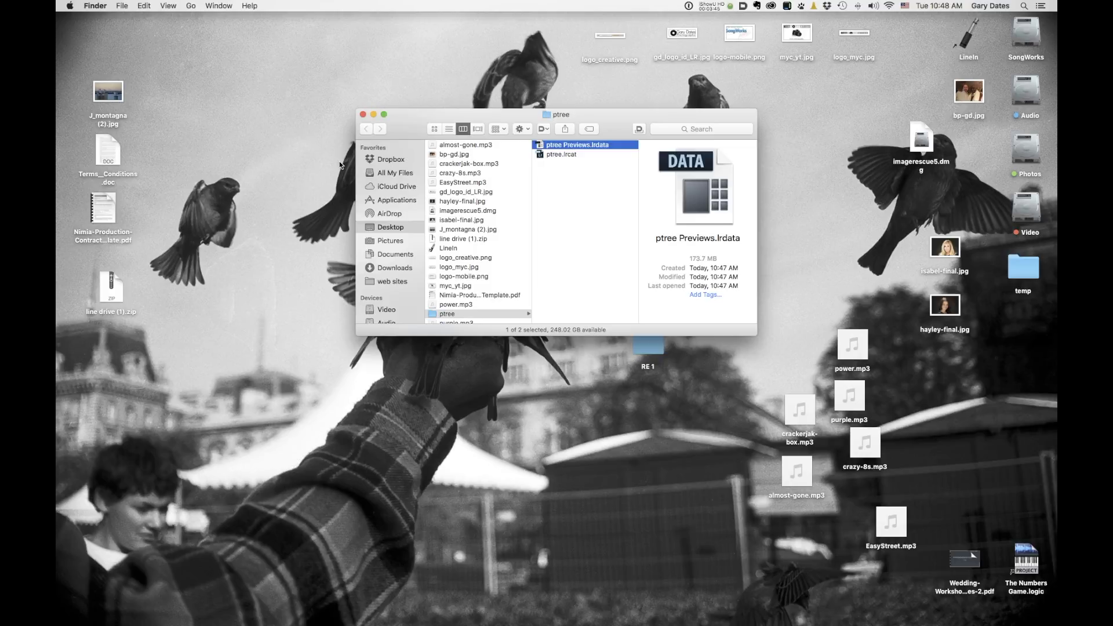
From Lightroom's Catalog Settings General tab, reveal the current catalog's Catalogs folder in Finder.
{"action": "key", "text": "super+Tab"}
{"action": "key", "text": "super+Tab"}
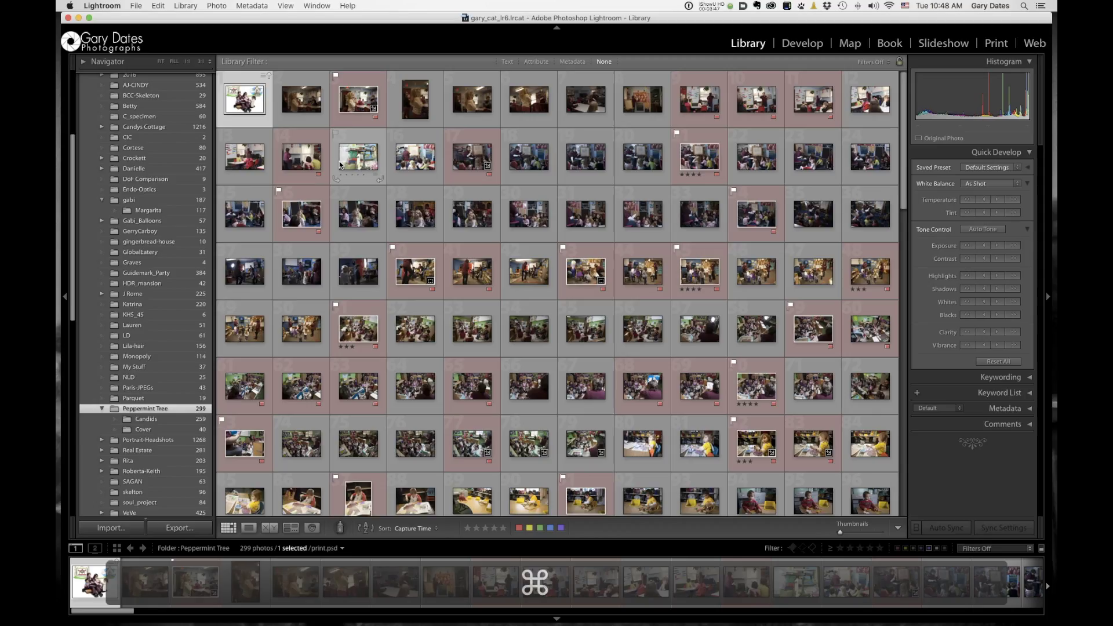
{"action": "left_click", "coordinate": [101, 6]}
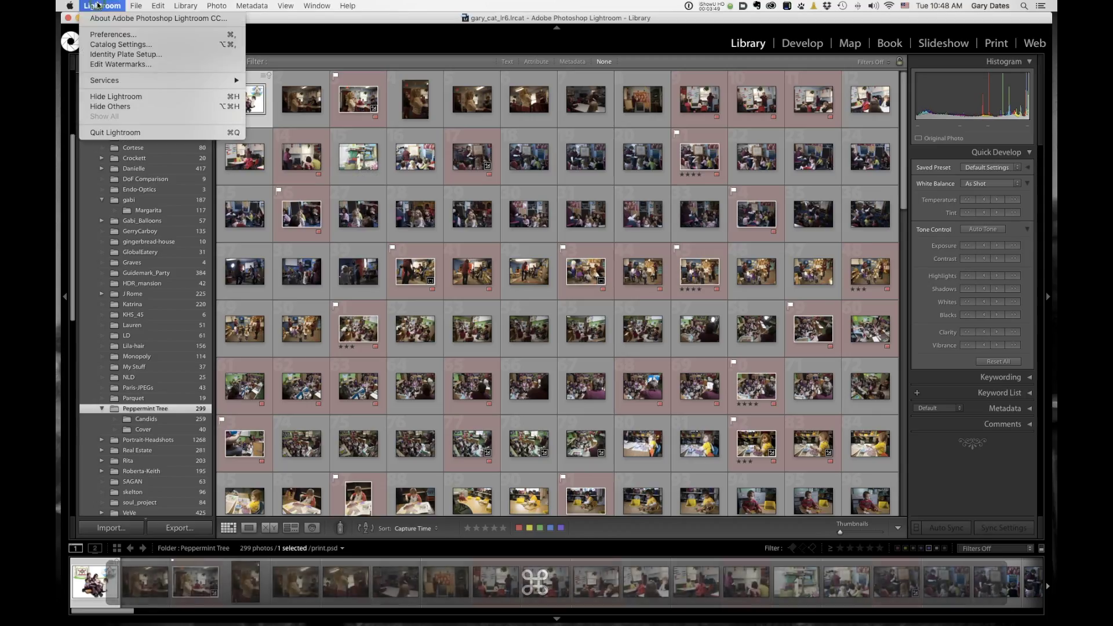
{"action": "left_click", "coordinate": [134, 47]}
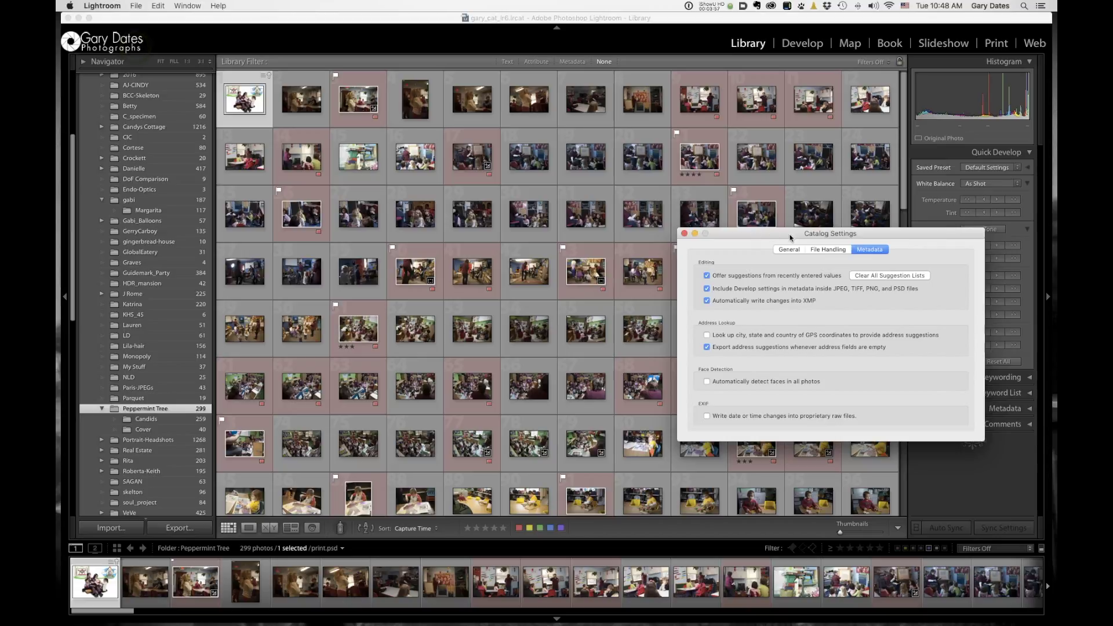
{"action": "left_click", "coordinate": [790, 248]}
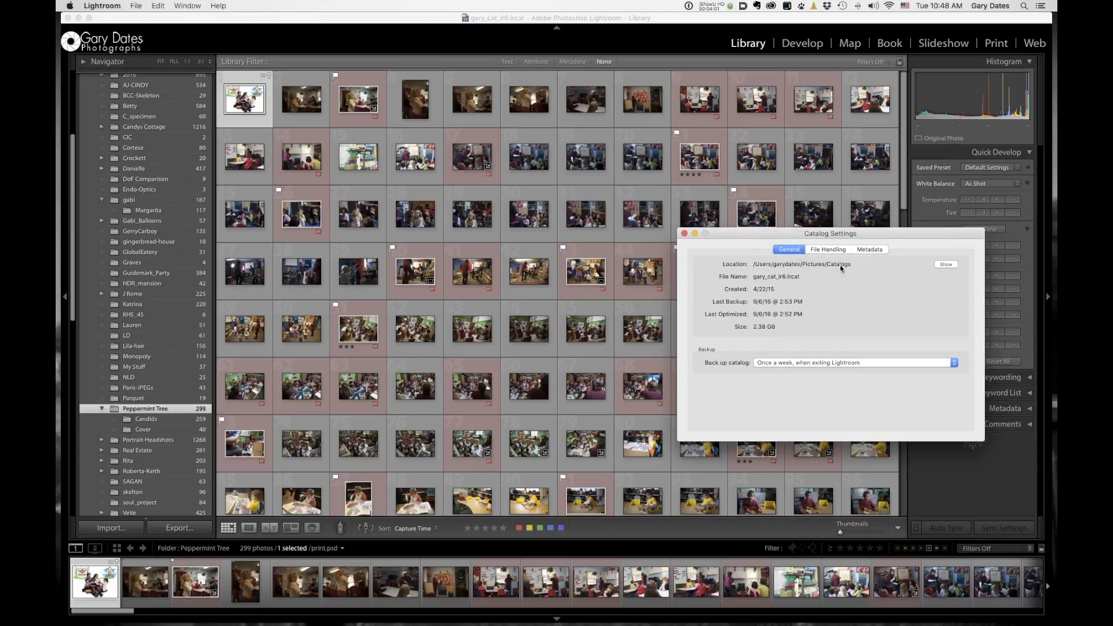
{"action": "left_click", "coordinate": [945, 264]}
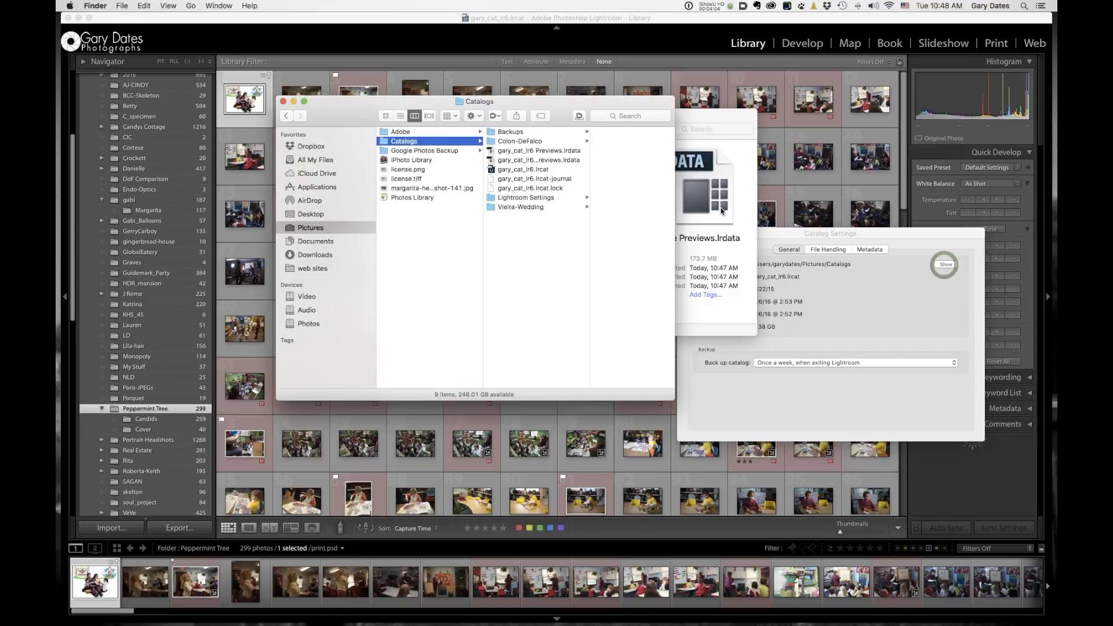
Compare gary_cat_lr6.lrcat with ptree.lrcat, then close the Finder windows.
{"action": "left_click", "coordinate": [557, 170]}
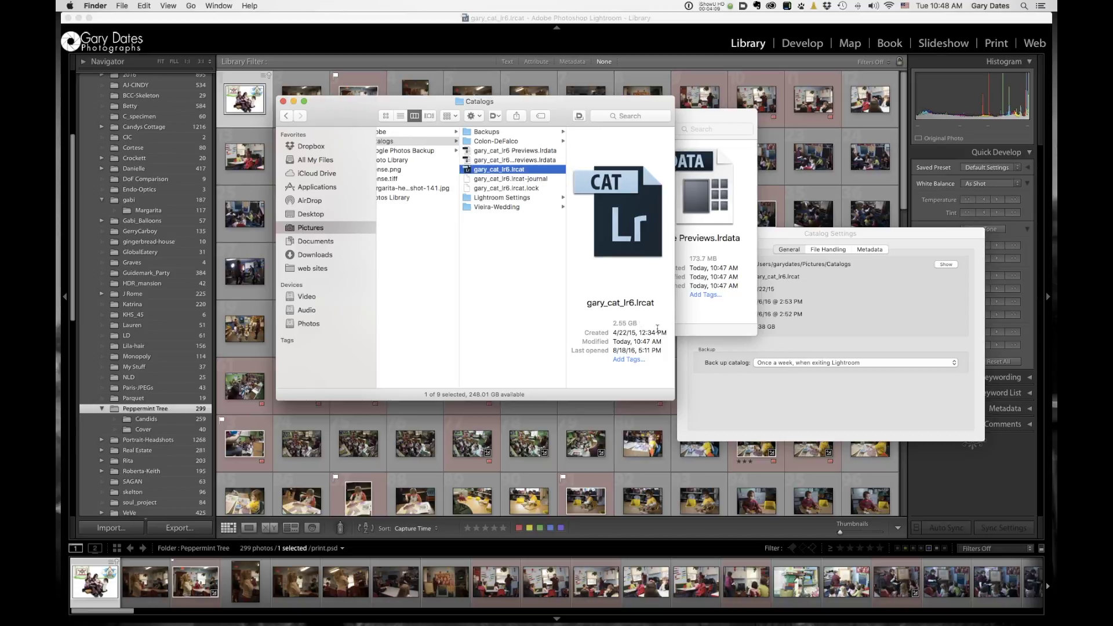
{"action": "left_click", "coordinate": [283, 102]}
{"action": "left_click", "coordinate": [553, 155]}
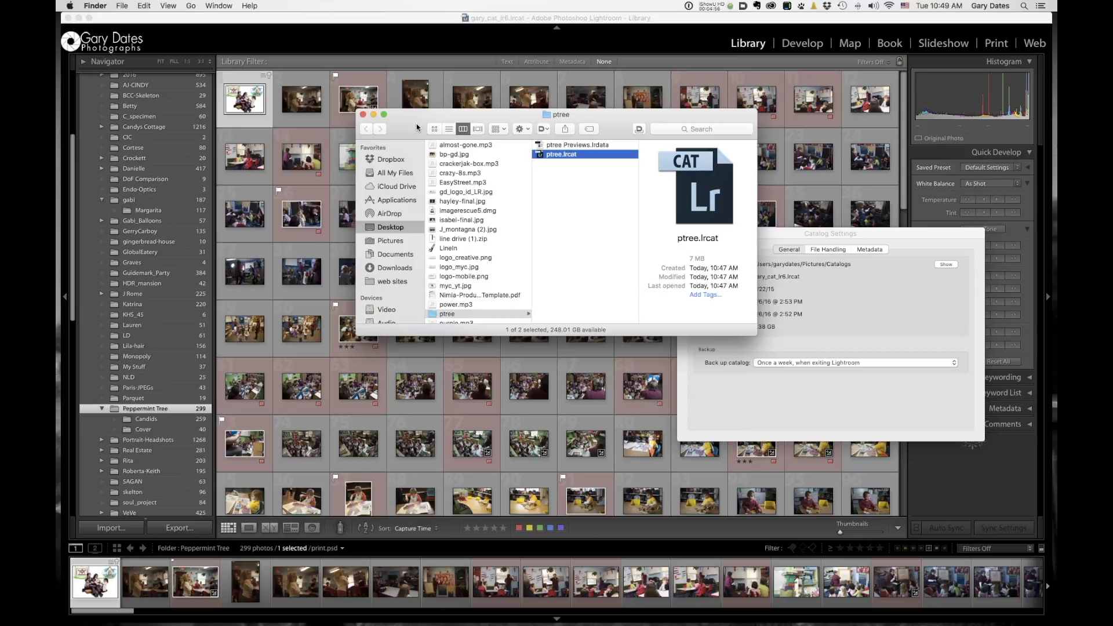
{"action": "key", "text": "super+w"}
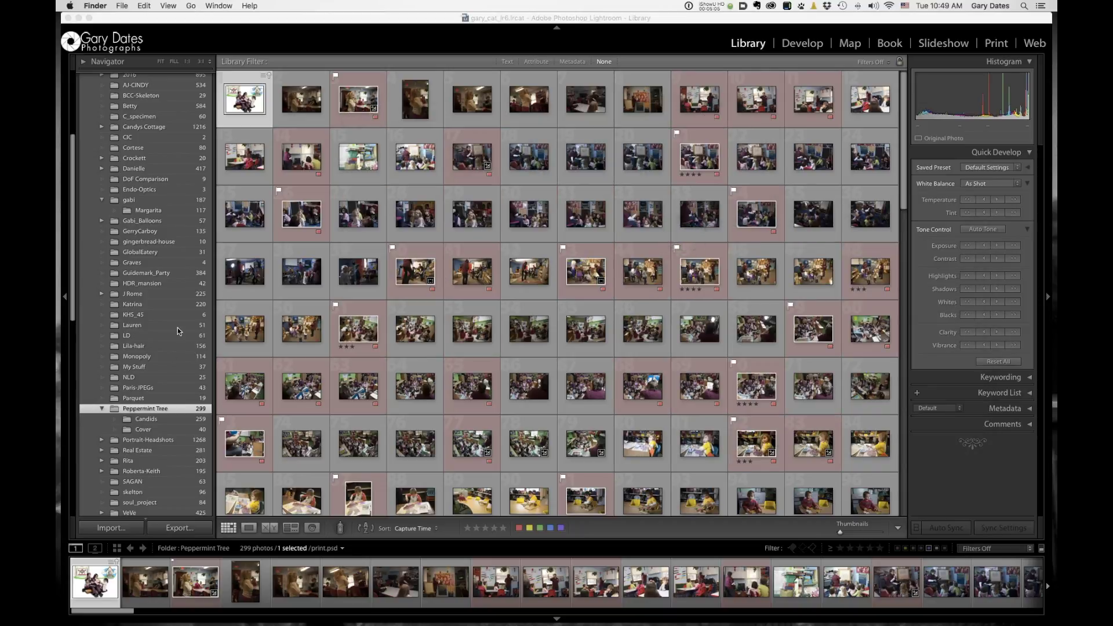
Open group-4-Edit.psd from KHS_45 in Develop: Shadows +32, Clarity +11, Vibrance +34.
{"action": "left_click", "coordinate": [145, 315]}
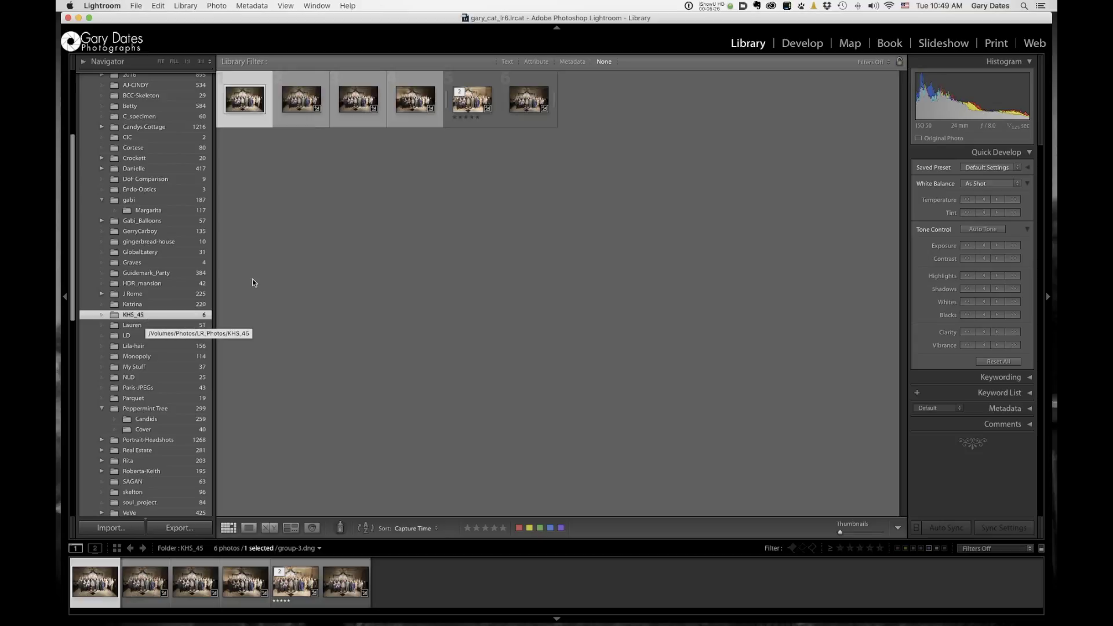
{"action": "left_click", "coordinate": [415, 100]}
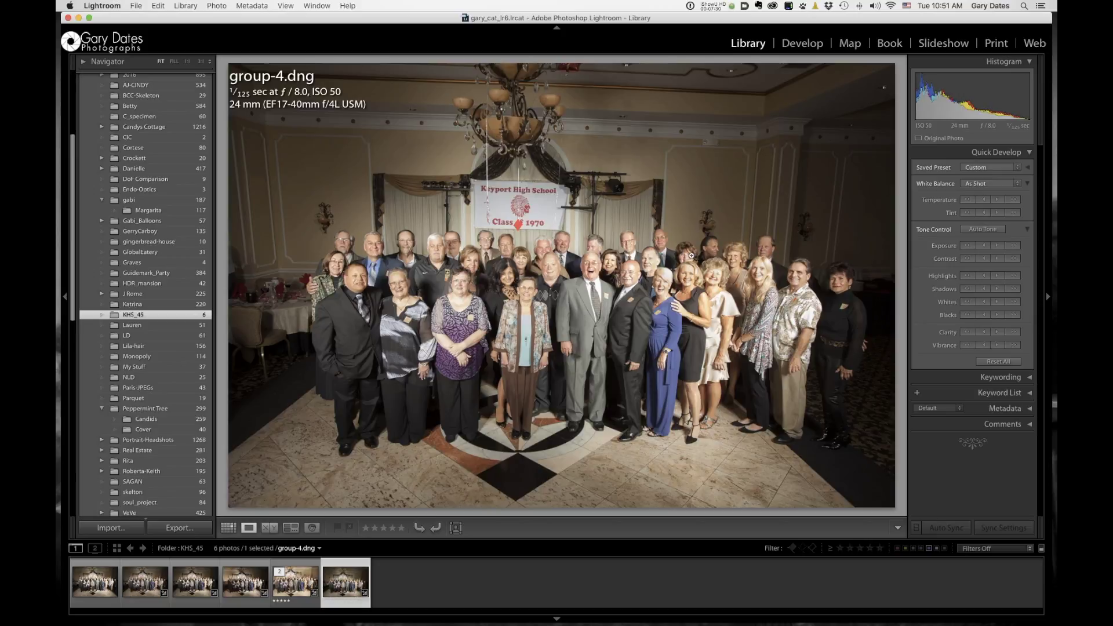
{"action": "left_click", "coordinate": [290, 591]}
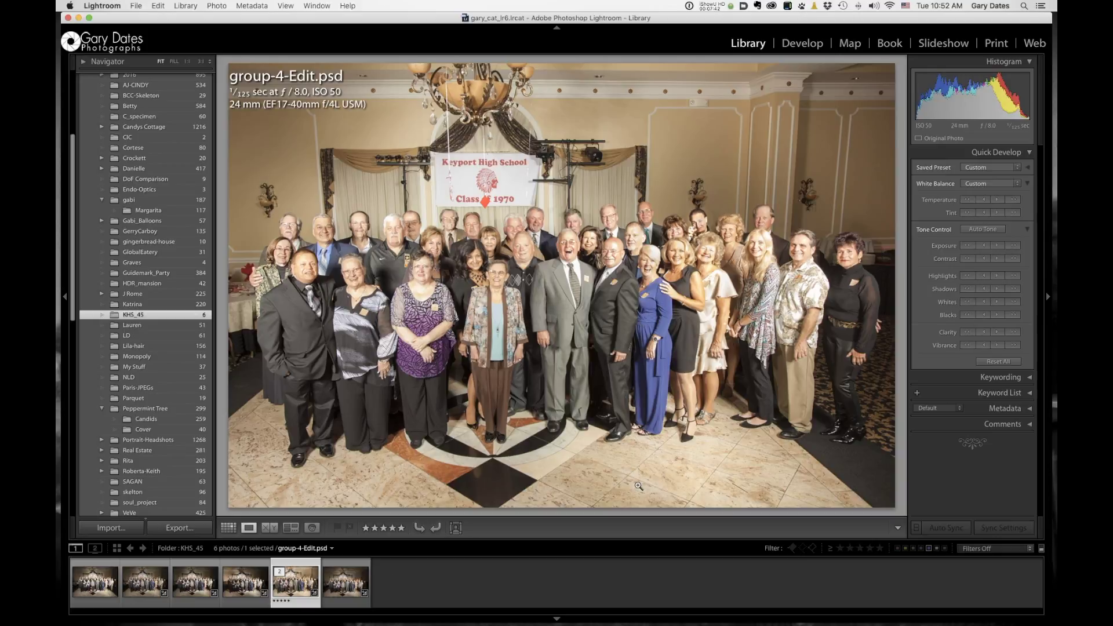
{"action": "left_click", "coordinate": [803, 43]}
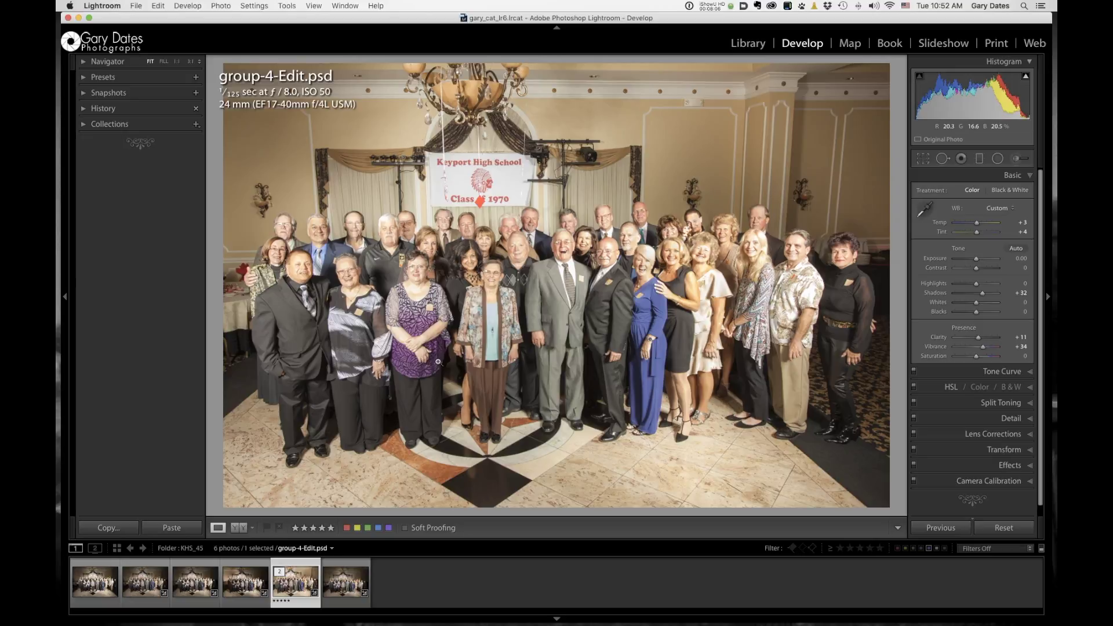
Export the KHS_45 folder's six photos, with previews, as catalog 'temporary' on the Desktop.
{"action": "key", "text": "g"}
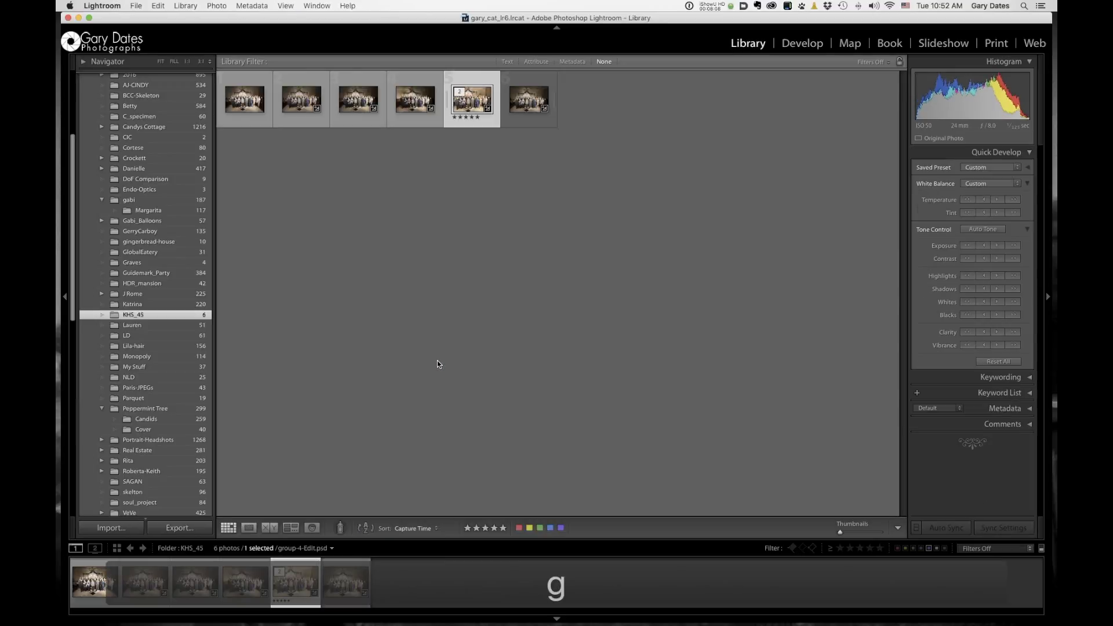
{"action": "right_click", "coordinate": [143, 315]}
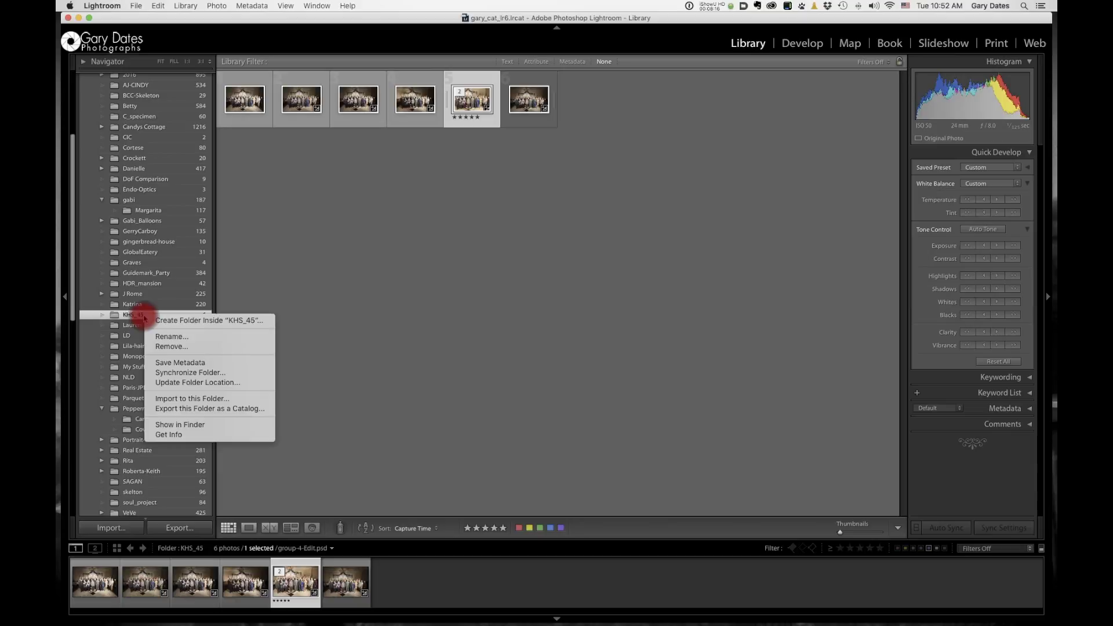
{"action": "left_click", "coordinate": [196, 409]}
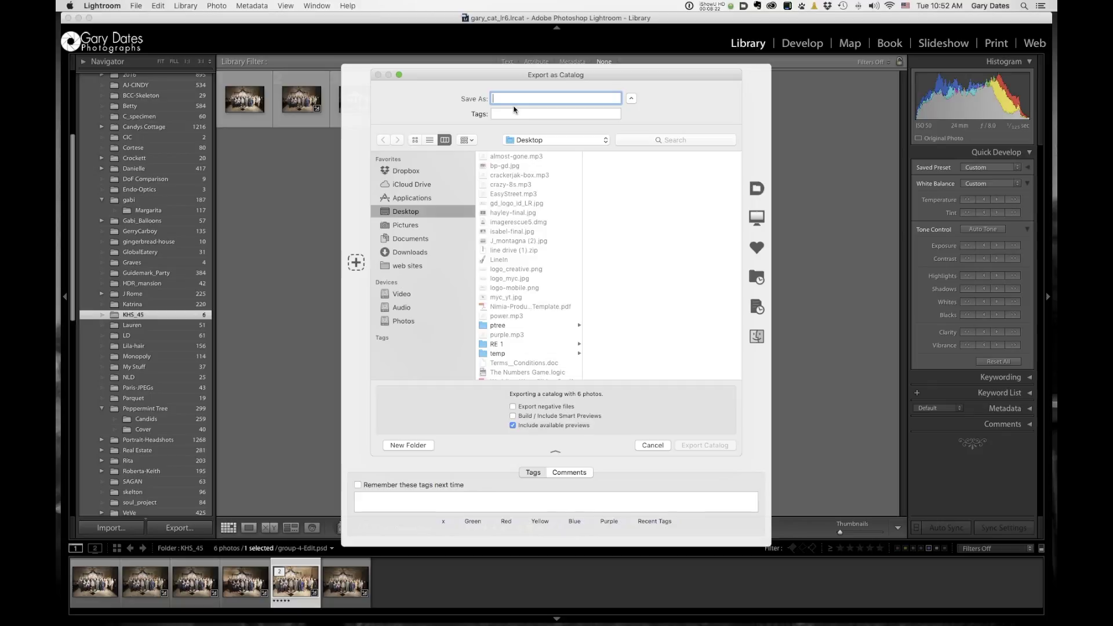
{"action": "type", "text": "tempo"}
{"action": "key", "text": "BackSpace"}
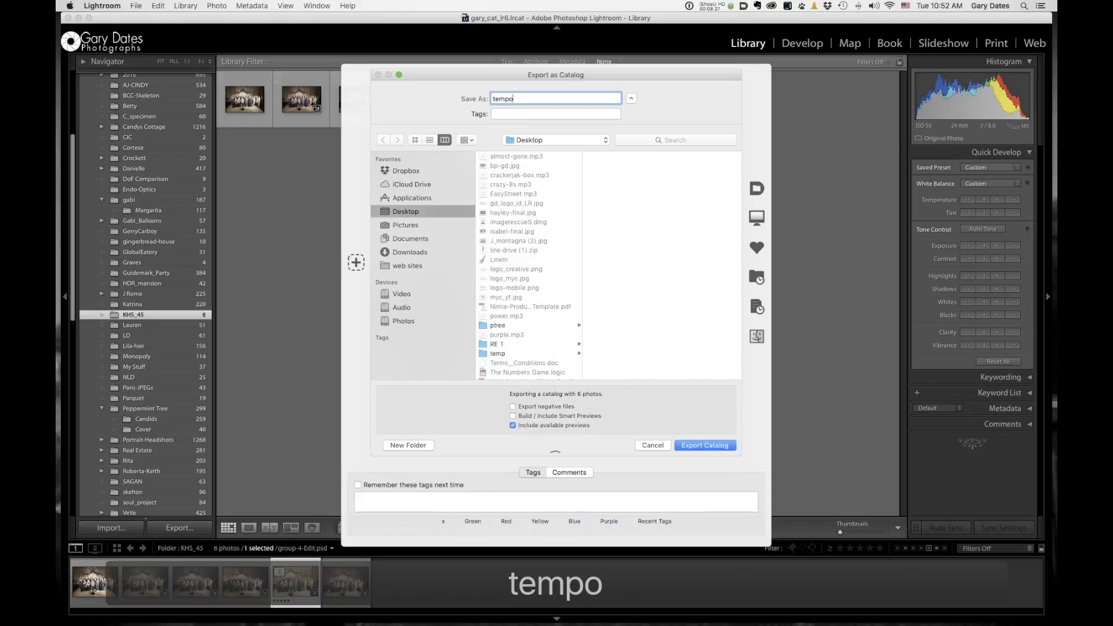
{"action": "type", "text": "rary"}
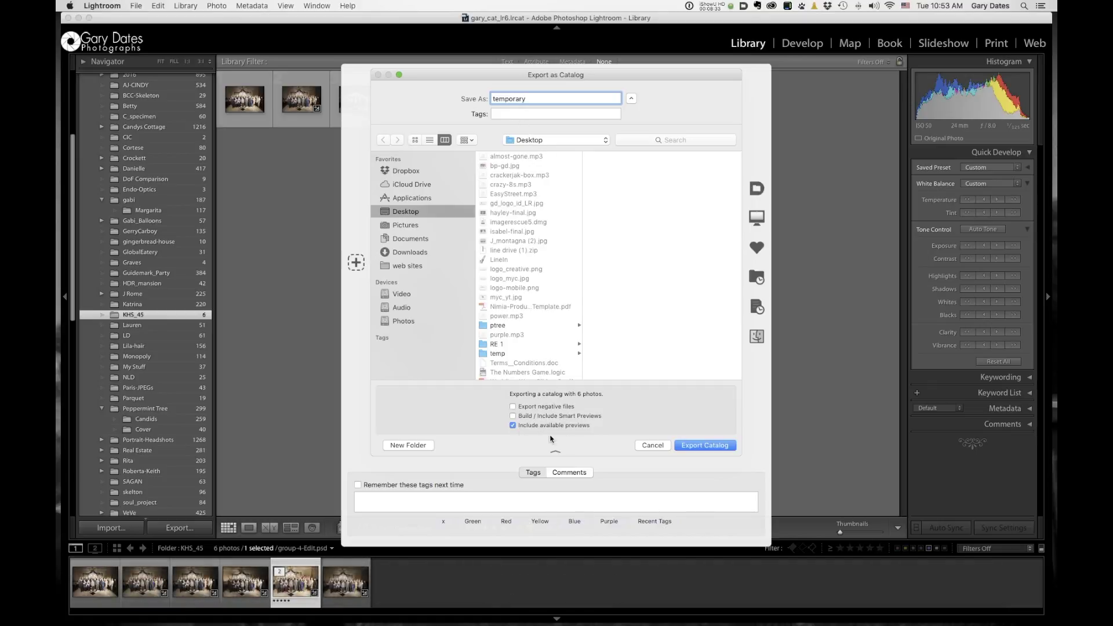
{"action": "left_click", "coordinate": [707, 445]}
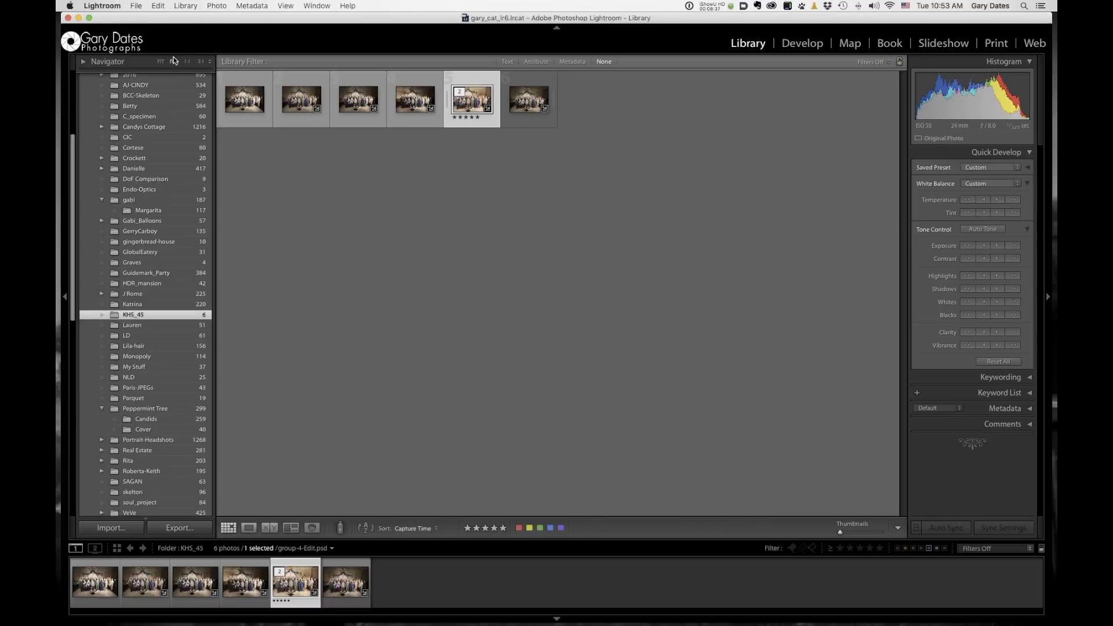
Open Desktop/ptree/ptree.lrcat as the catalog and relaunch Lightroom to load it.
{"action": "left_click", "coordinate": [136, 6]}
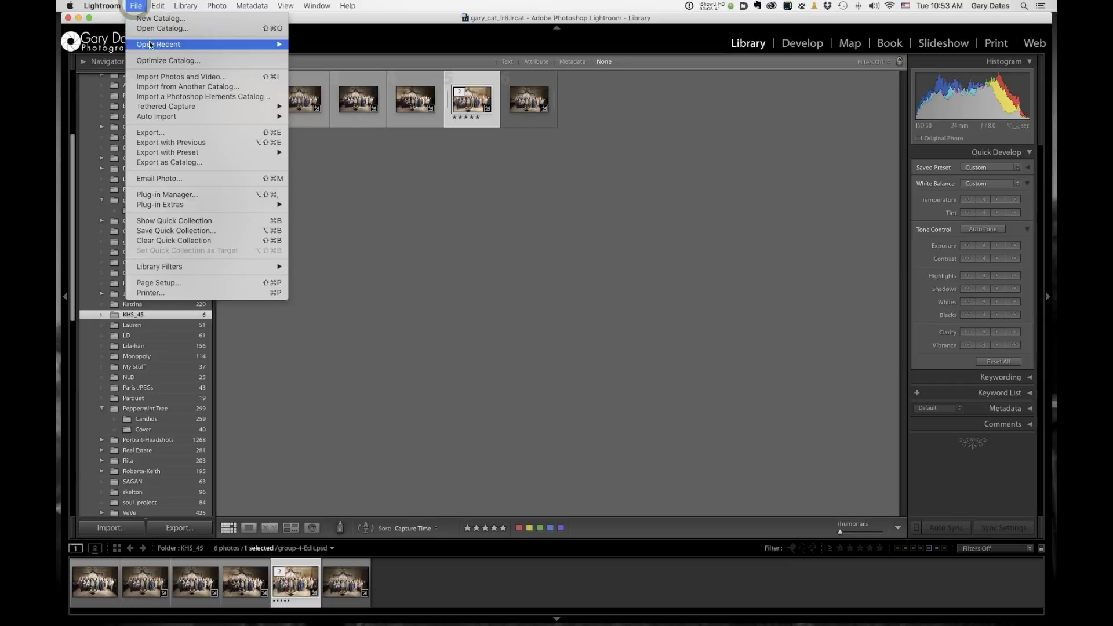
{"action": "left_click", "coordinate": [148, 29]}
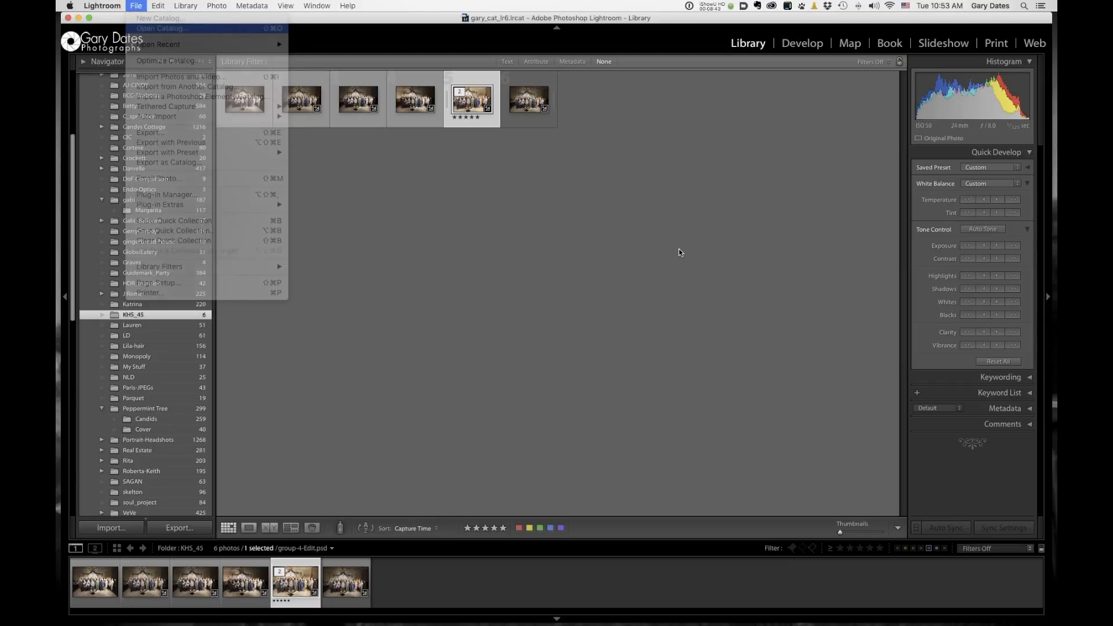
{"action": "left_click", "coordinate": [429, 92]}
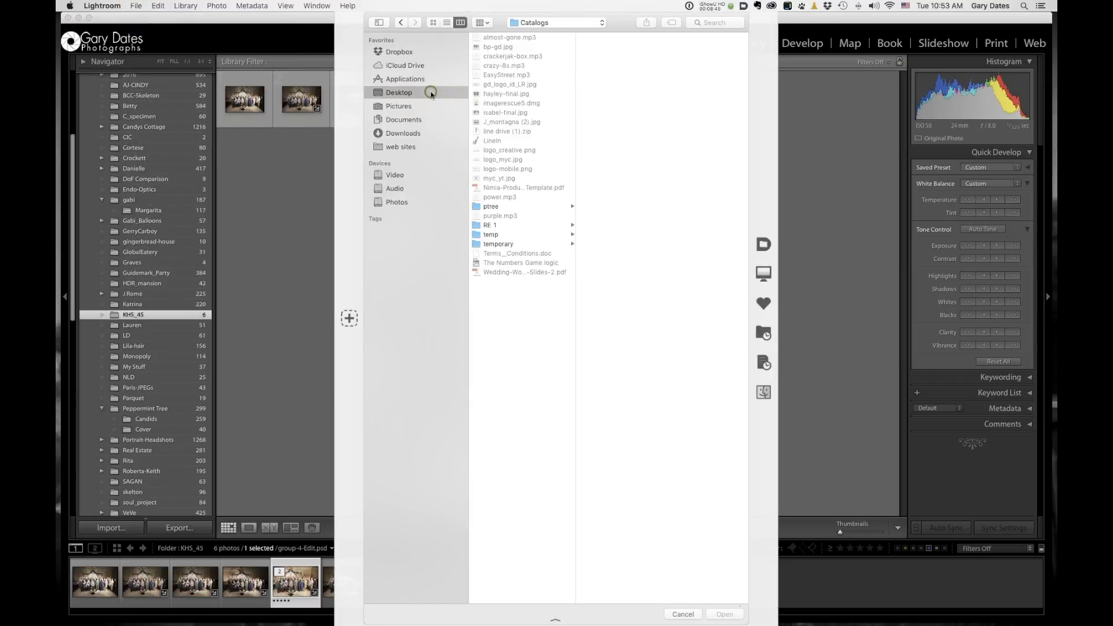
{"action": "left_click", "coordinate": [510, 206]}
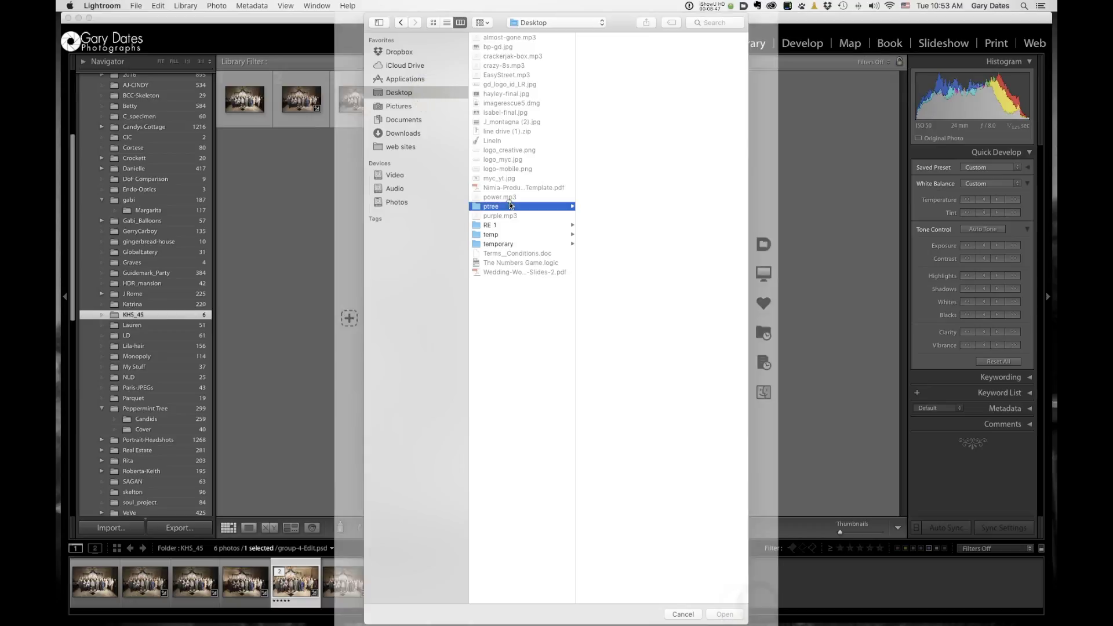
{"action": "left_click", "coordinate": [624, 46]}
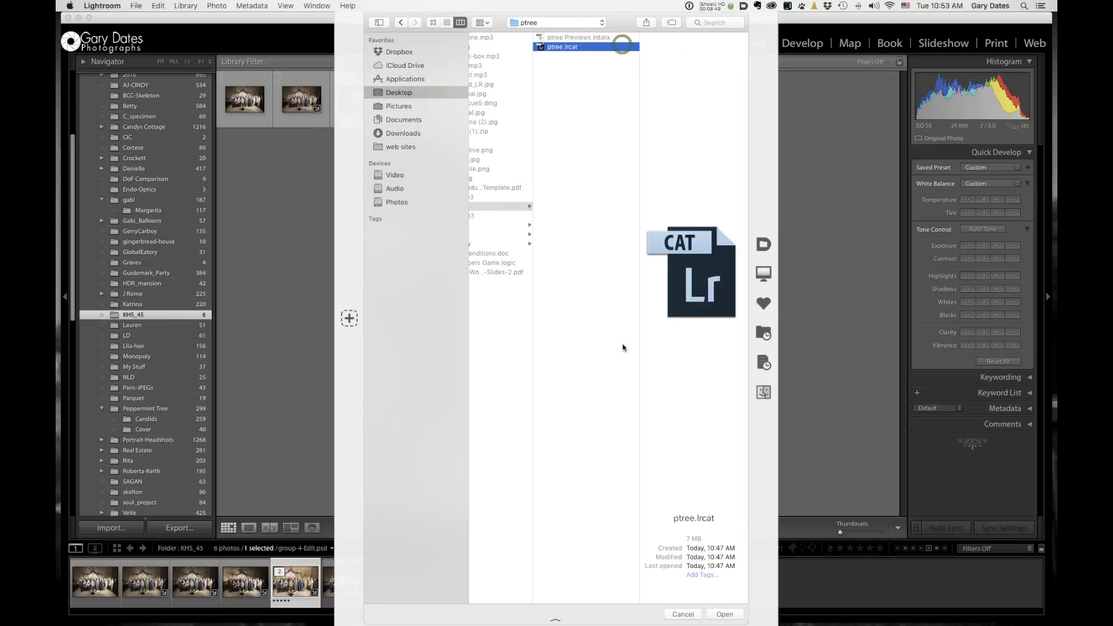
{"action": "left_click", "coordinate": [726, 615]}
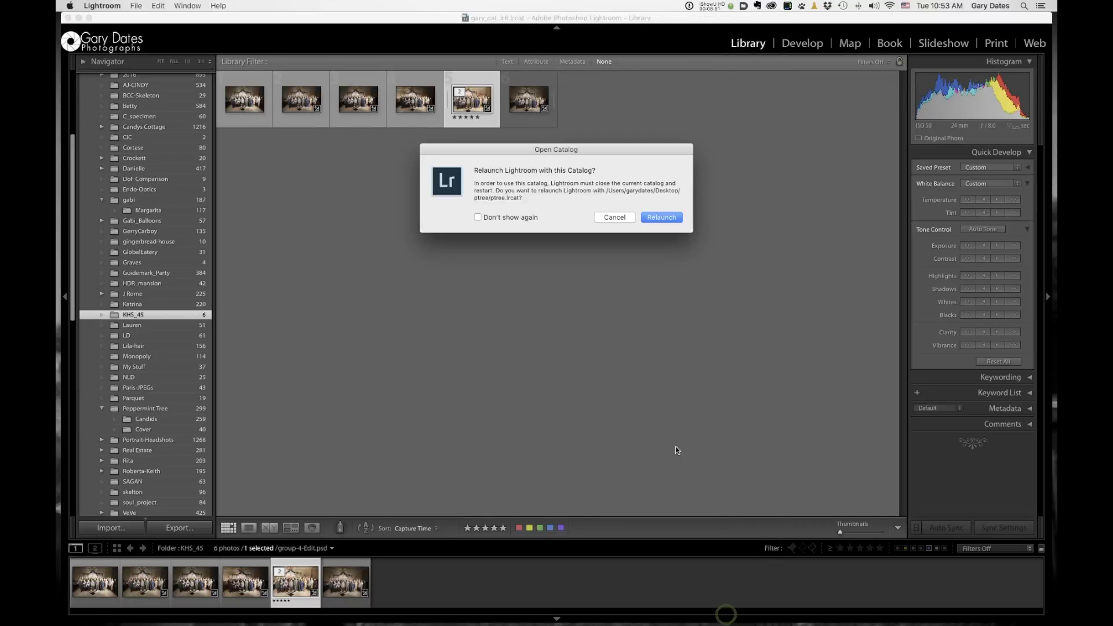
{"action": "left_click", "coordinate": [659, 219]}
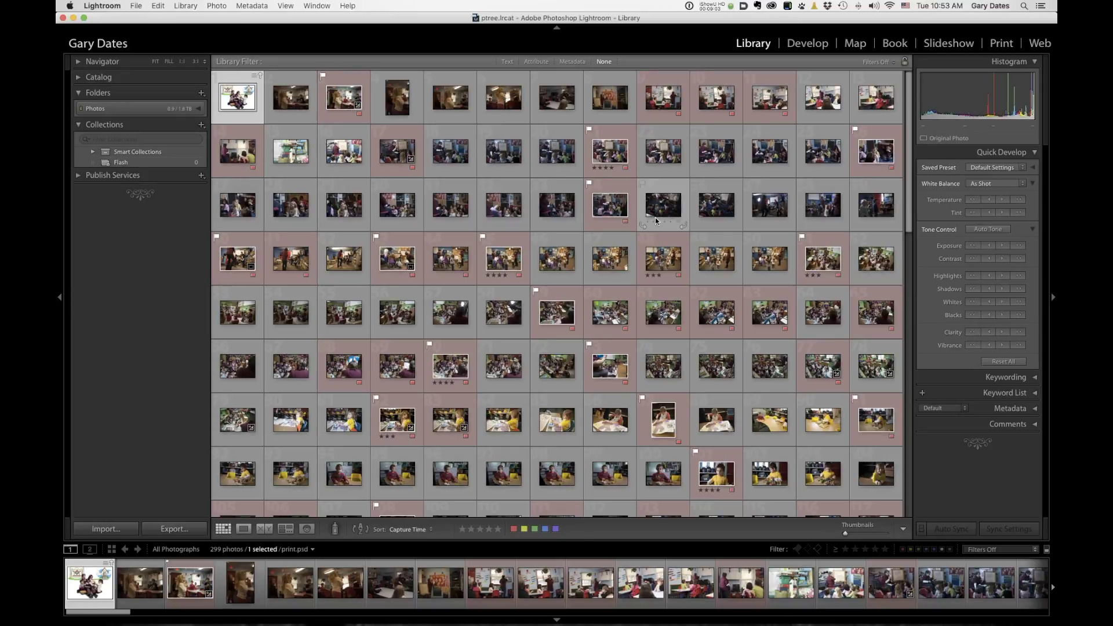
Expand Photos, LR_Photos and Peppermint Tree, then hide the LR_Photos parent level.
{"action": "left_click", "coordinate": [198, 111]}
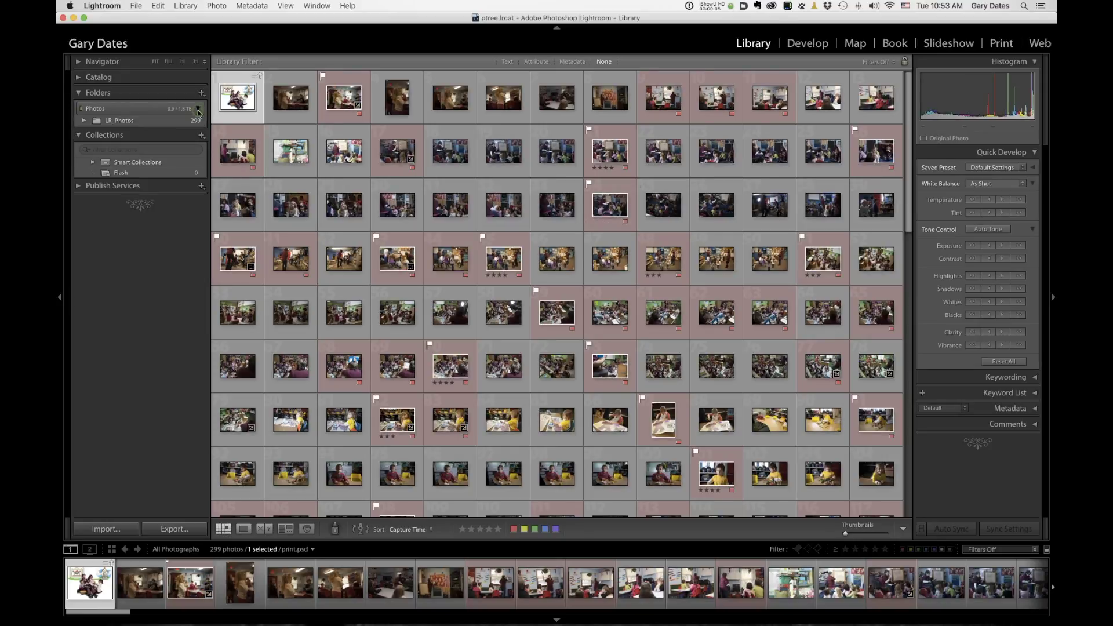
{"action": "left_click", "coordinate": [85, 121]}
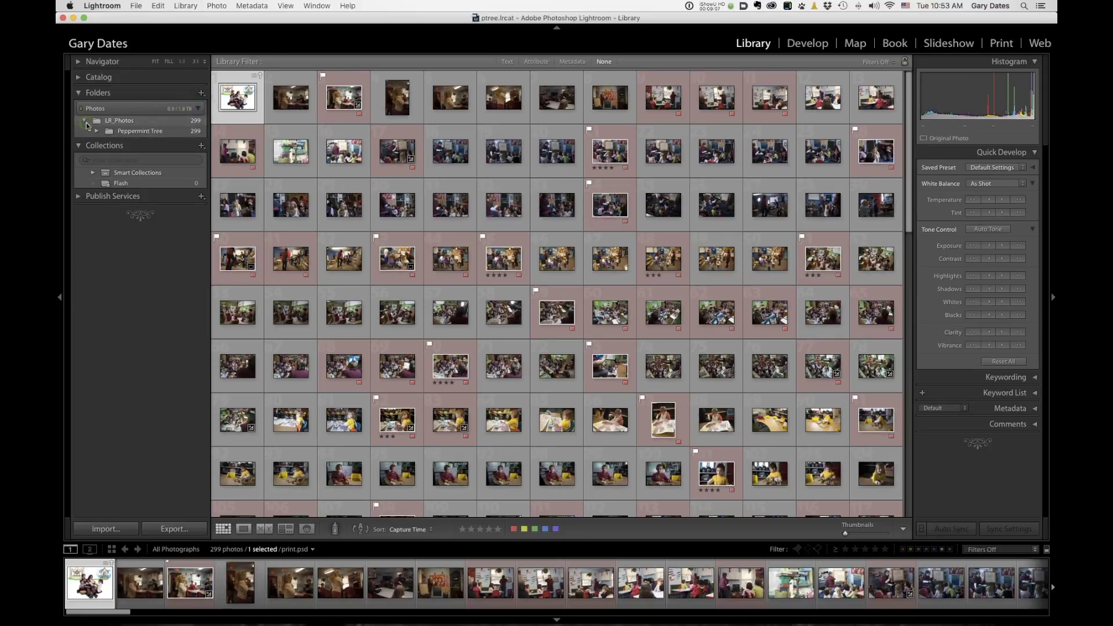
{"action": "left_click", "coordinate": [110, 132]}
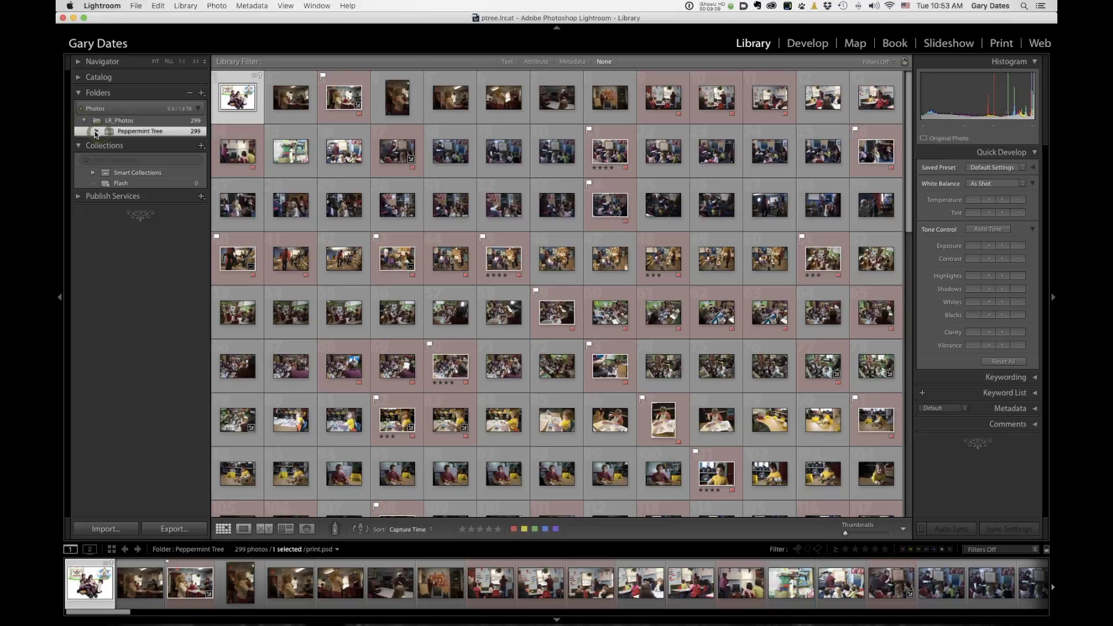
{"action": "left_click", "coordinate": [97, 132]}
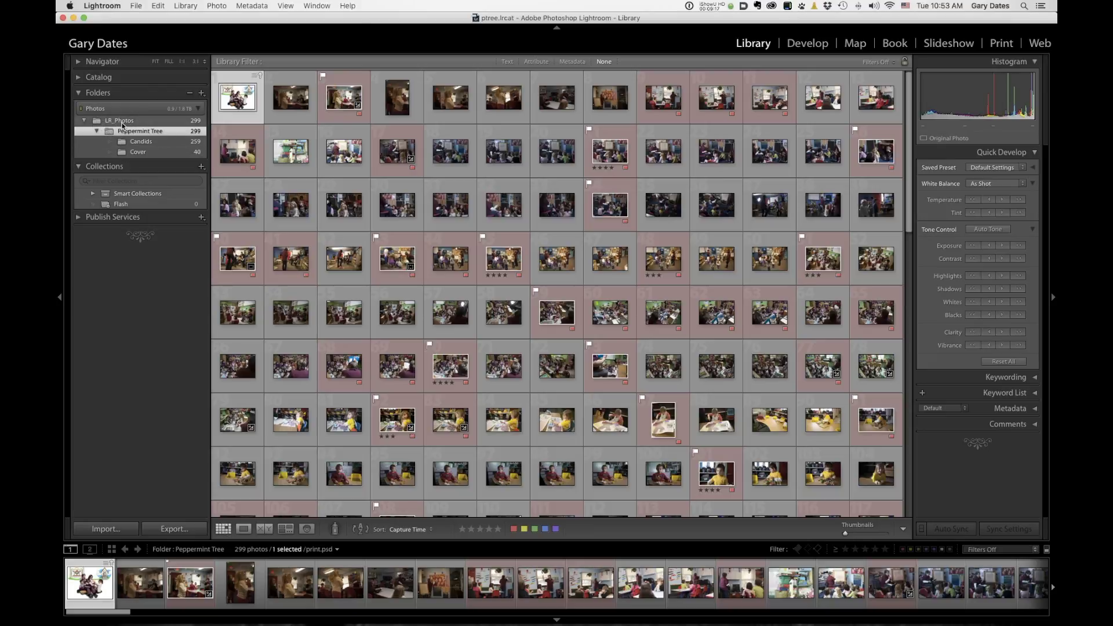
{"action": "right_click", "coordinate": [122, 122]}
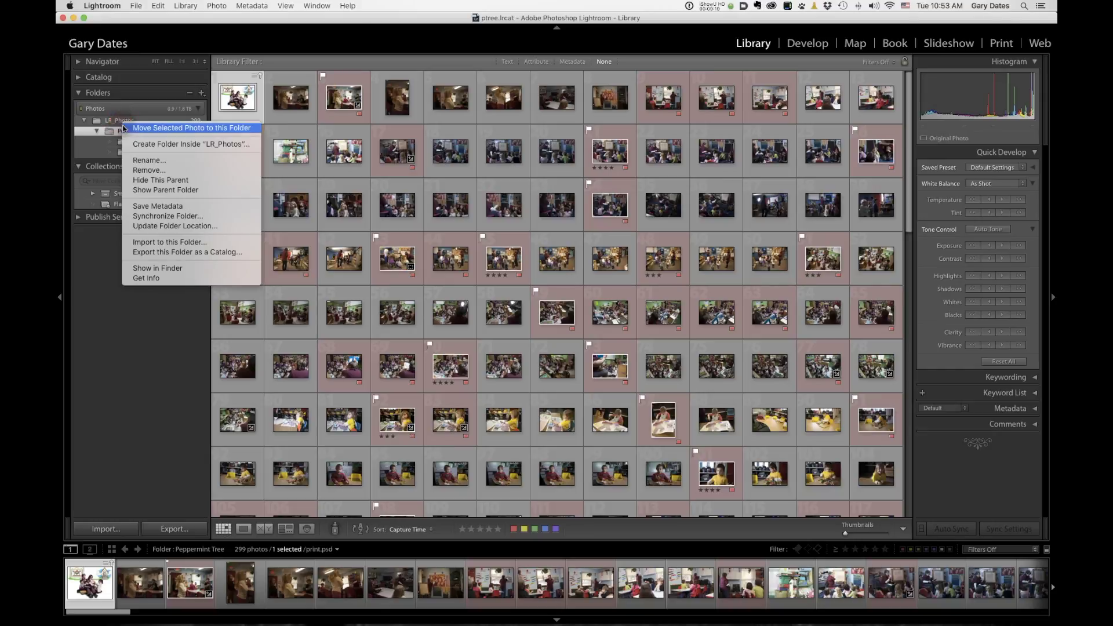
{"action": "left_click", "coordinate": [156, 181]}
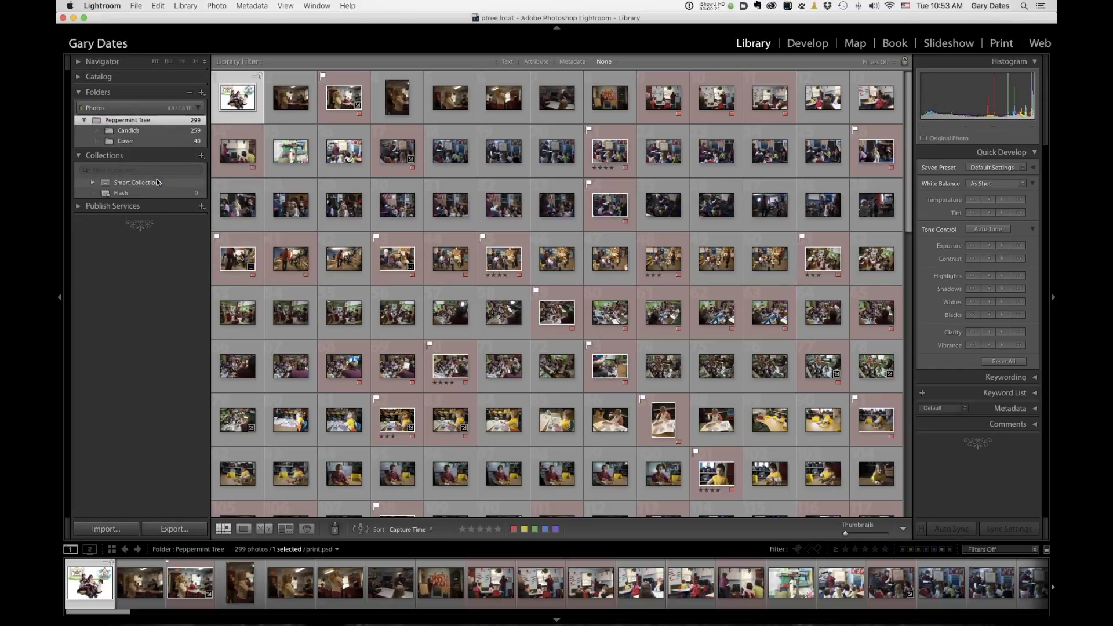
Browse the Candids and Cover subfolders, ending on the 259 Candids photos.
{"action": "left_click", "coordinate": [141, 142]}
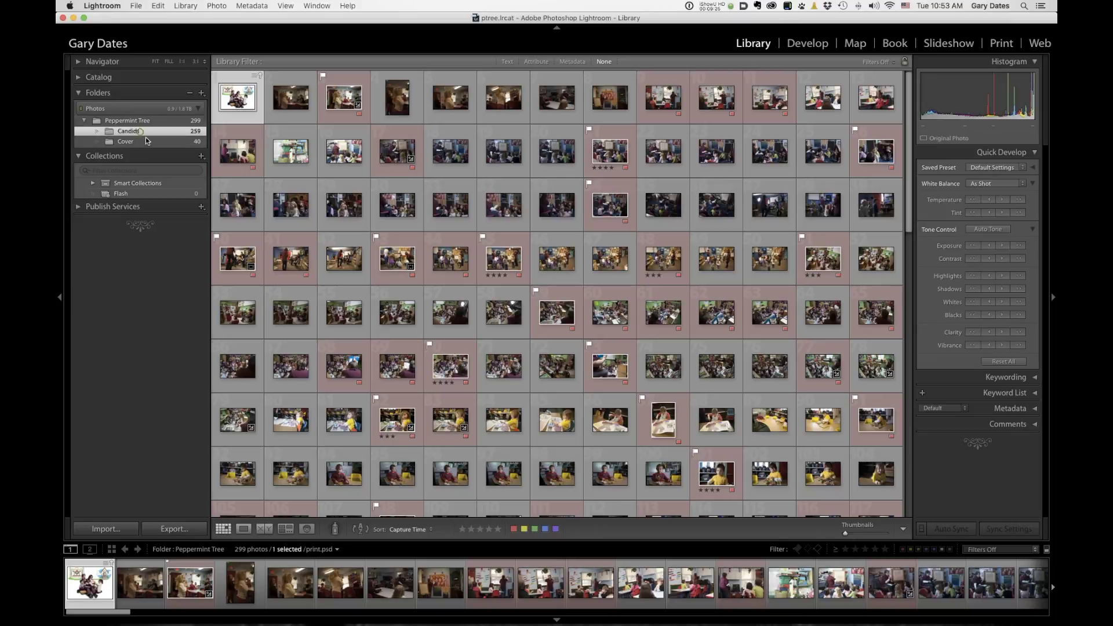
{"action": "left_click", "coordinate": [133, 133]}
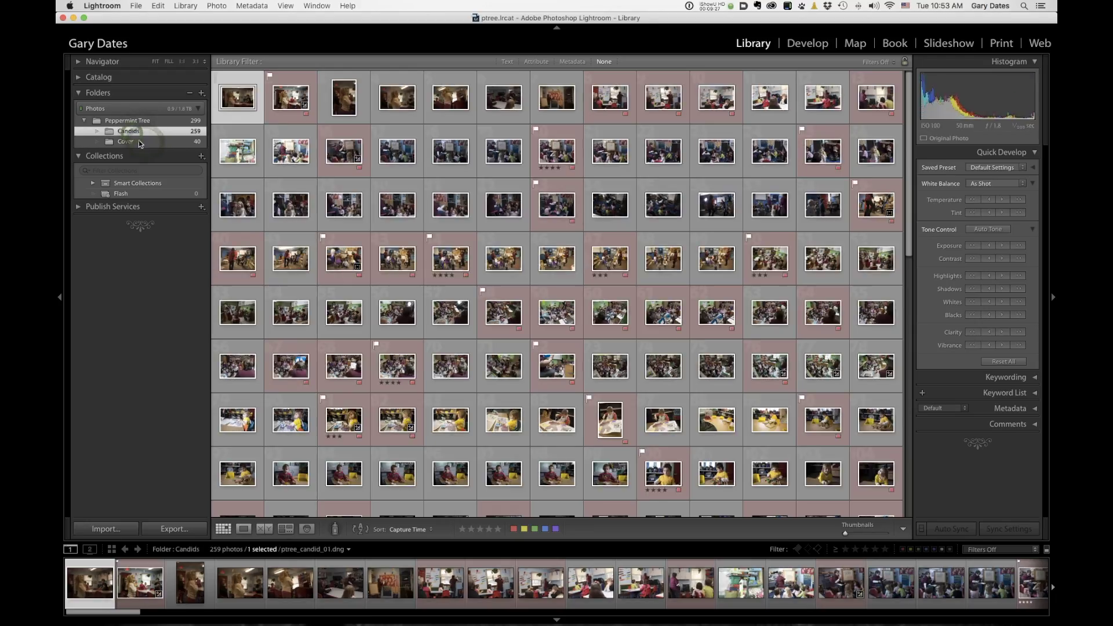
{"action": "left_click", "coordinate": [144, 142]}
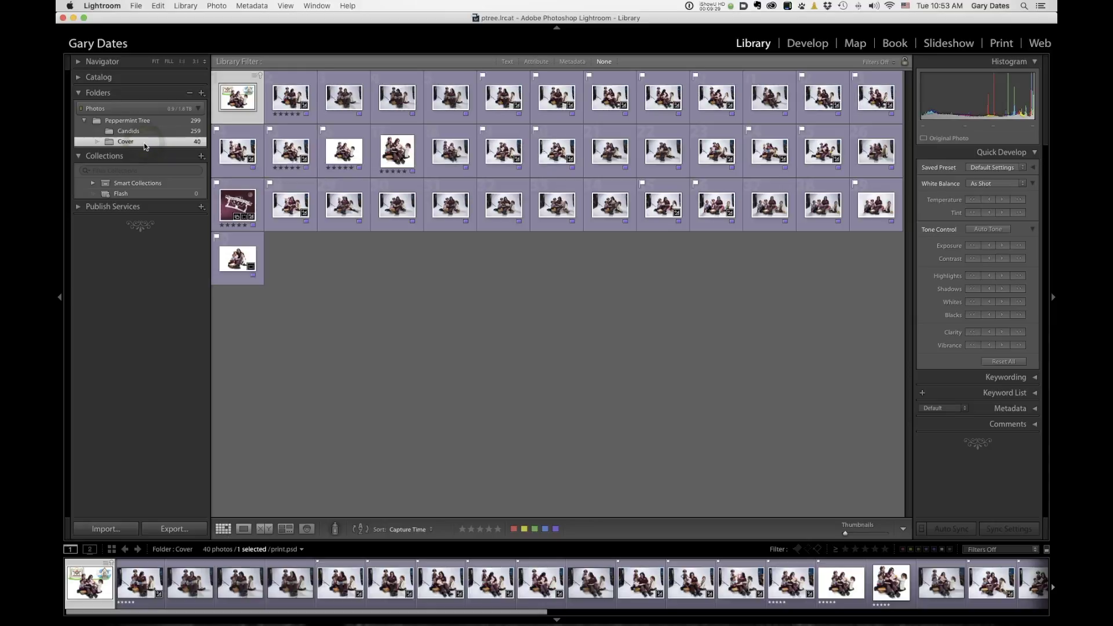
{"action": "left_click", "coordinate": [149, 132]}
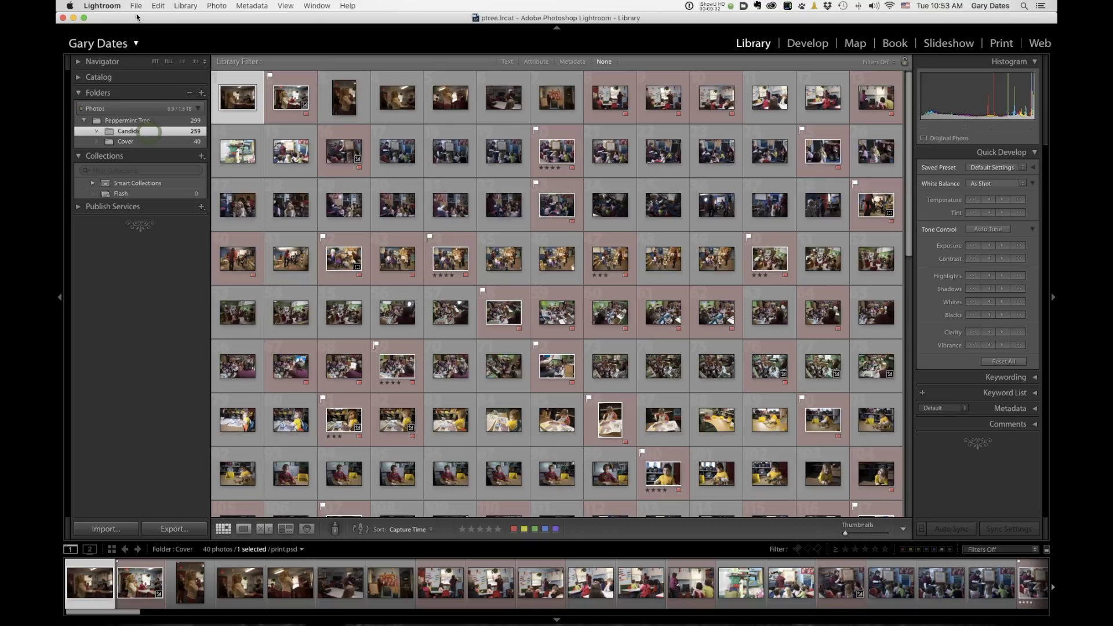
{"action": "left_click", "coordinate": [137, 6]}
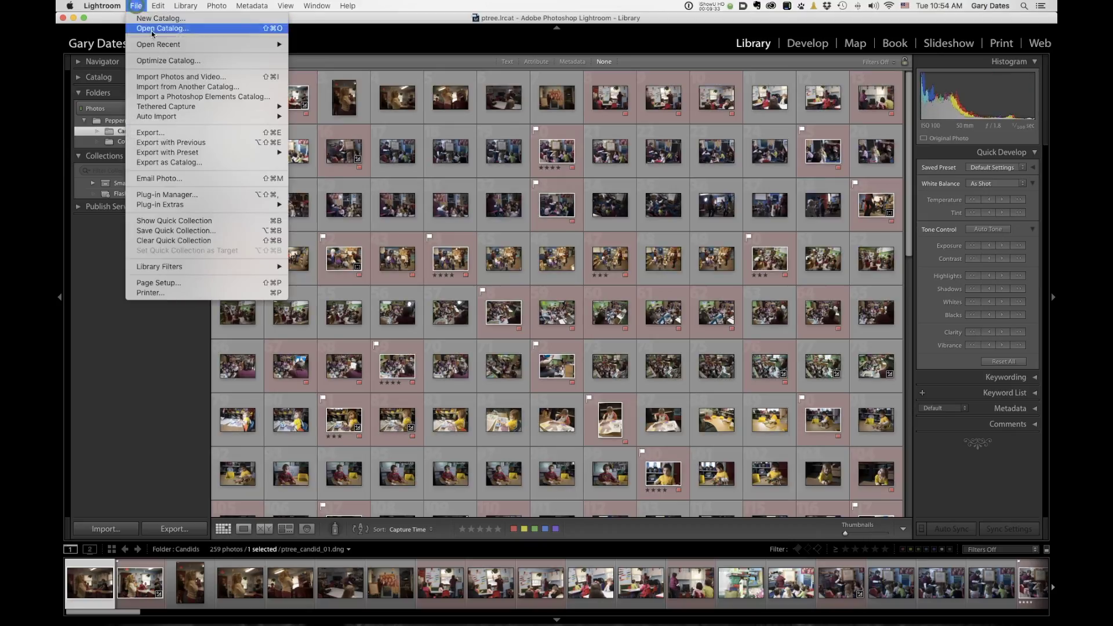
Import from Another Catalog using Desktop/temporary/temporary.lrcat, bringing in the six KHS_45 photos.
{"action": "left_click", "coordinate": [208, 89]}
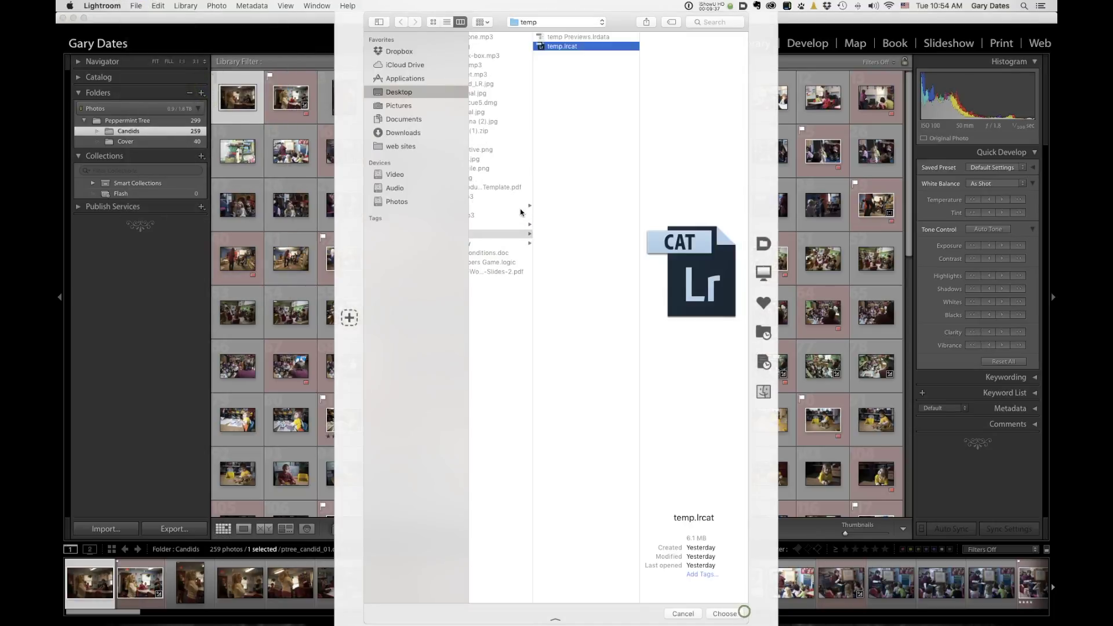
{"action": "scroll", "coordinate": [472, 218], "scroll_direction": "left", "scroll_amount": 3}
{"action": "left_click", "coordinate": [487, 234]}
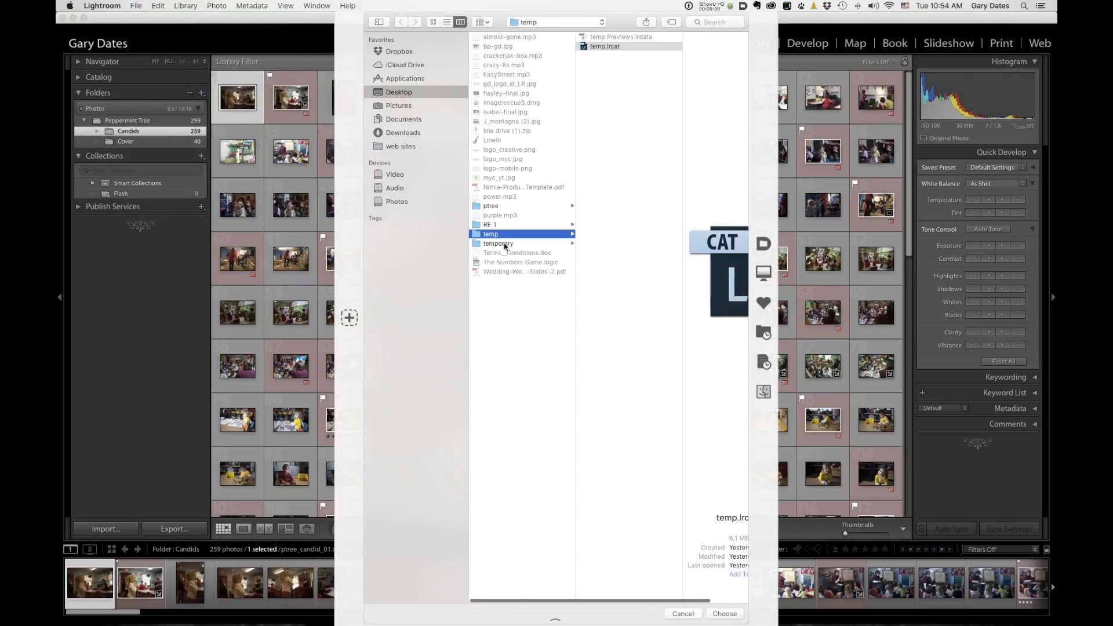
{"action": "left_click", "coordinate": [499, 243]}
{"action": "left_click", "coordinate": [599, 46]}
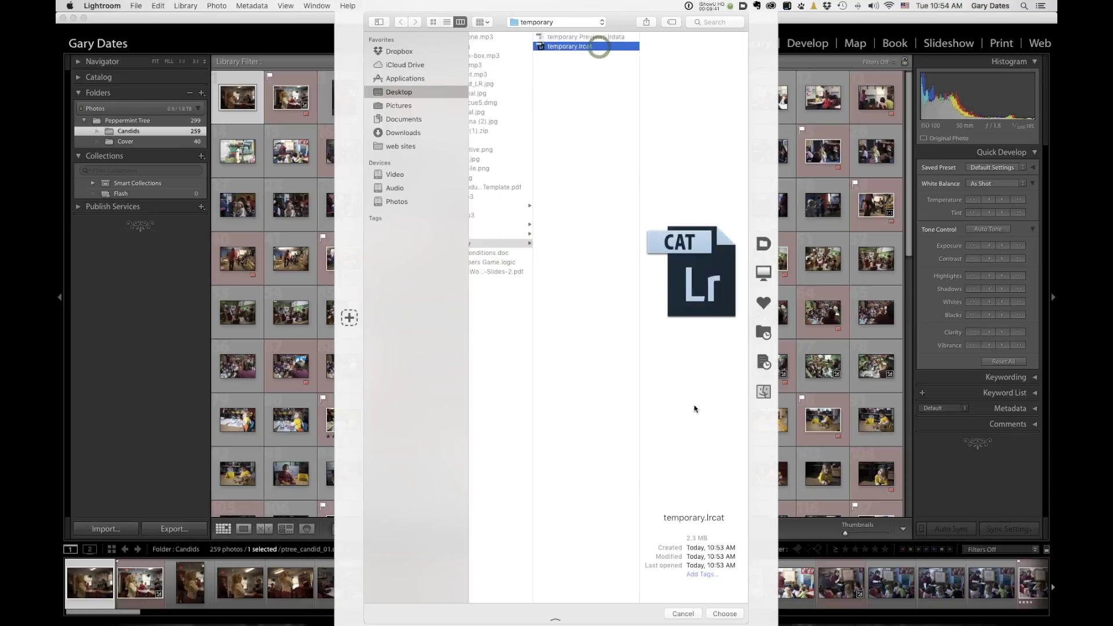
{"action": "left_click", "coordinate": [725, 613]}
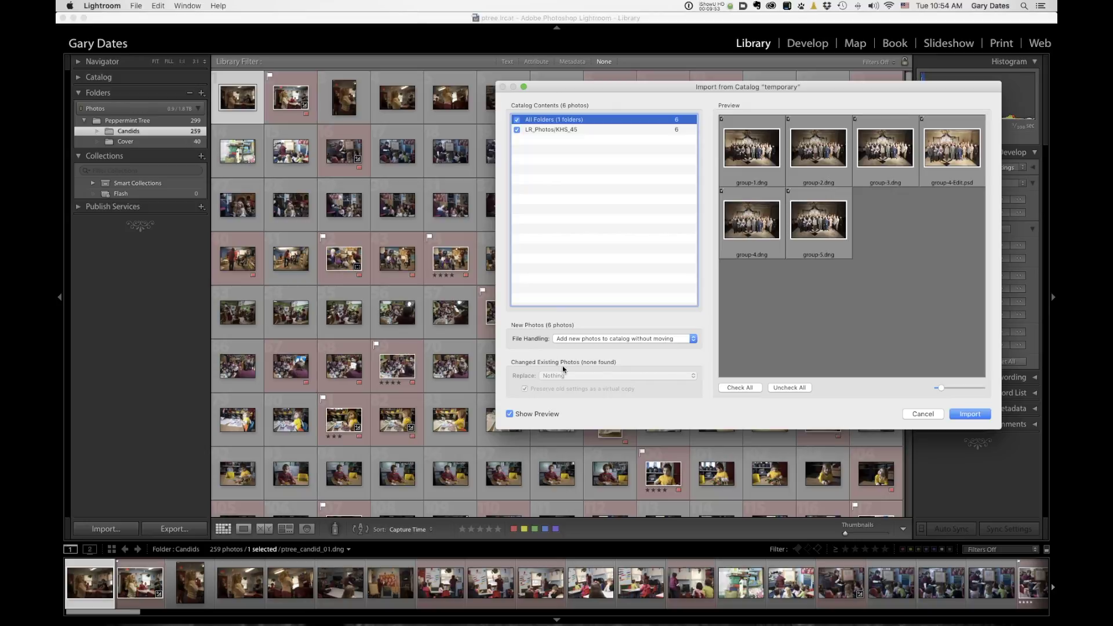
{"action": "left_click", "coordinate": [988, 415]}
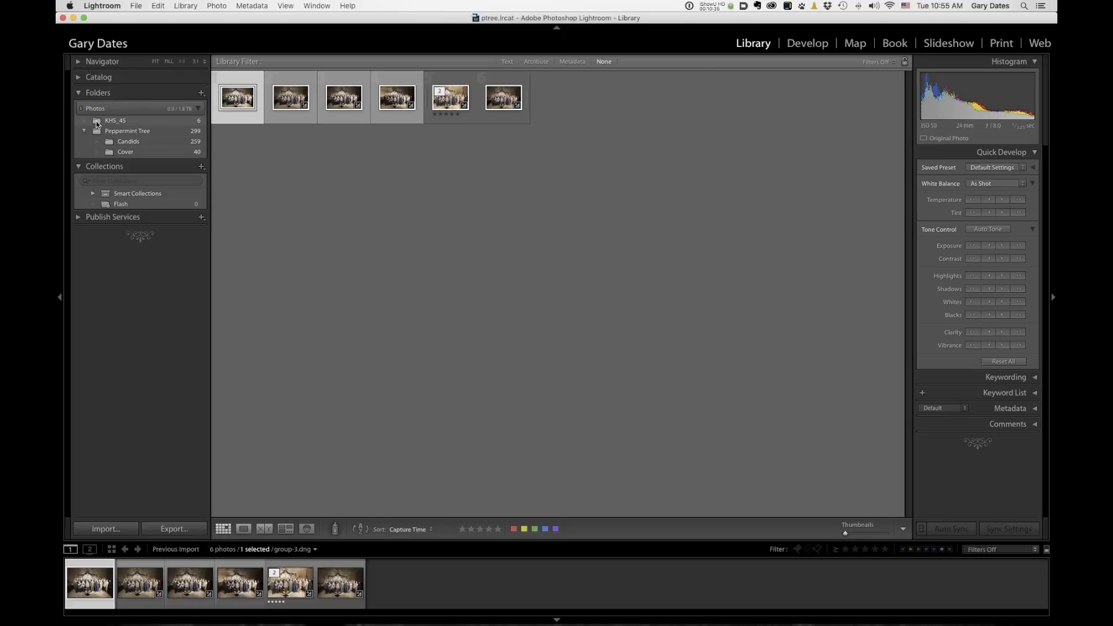
Drag KHS_45 onto Peppermint Tree, then cancel the Moving Files on Disk dialog.
{"action": "left_click", "coordinate": [106, 132]}
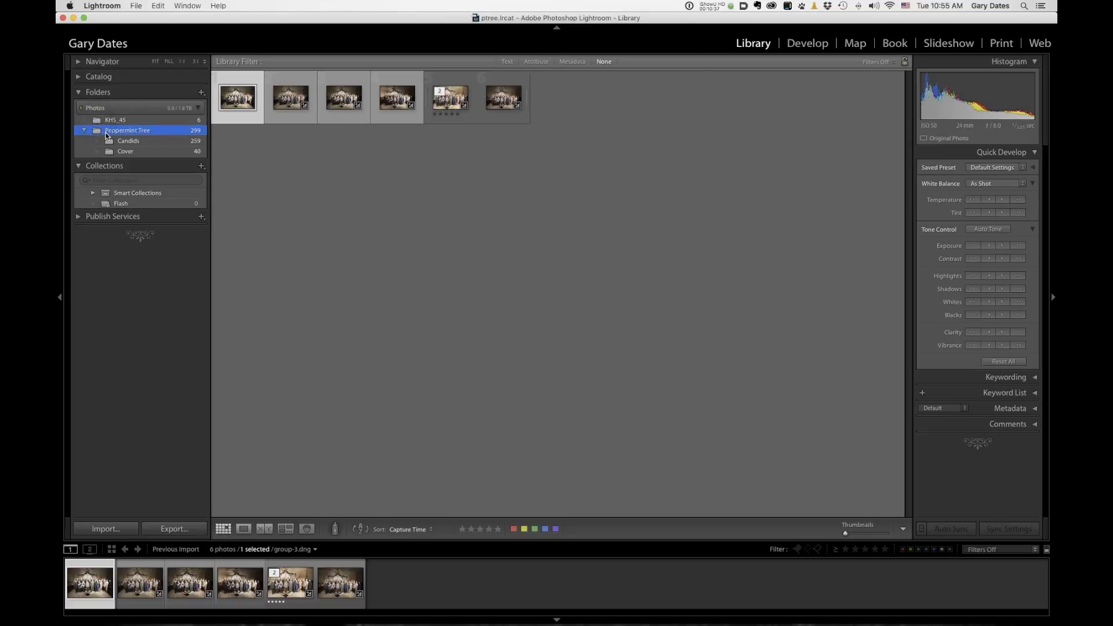
{"action": "left_click_drag", "start_coordinate": [107, 132], "coordinate": [106, 135]}
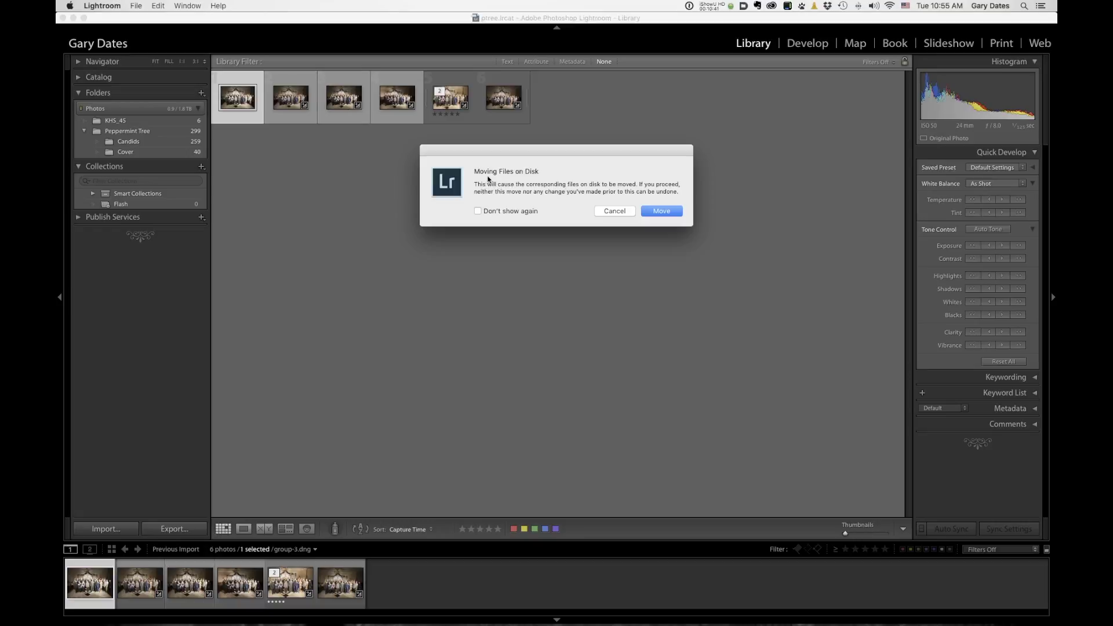
{"action": "left_click", "coordinate": [615, 211]}
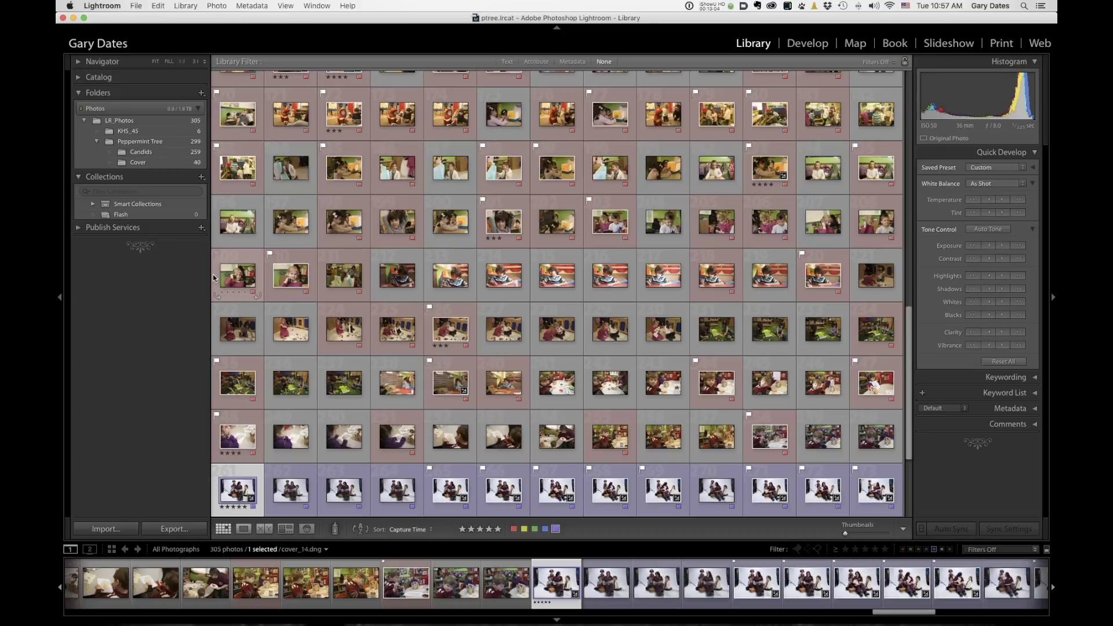
Create a new collection set named PTREE in the Collections panel.
{"action": "left_click", "coordinate": [202, 179]}
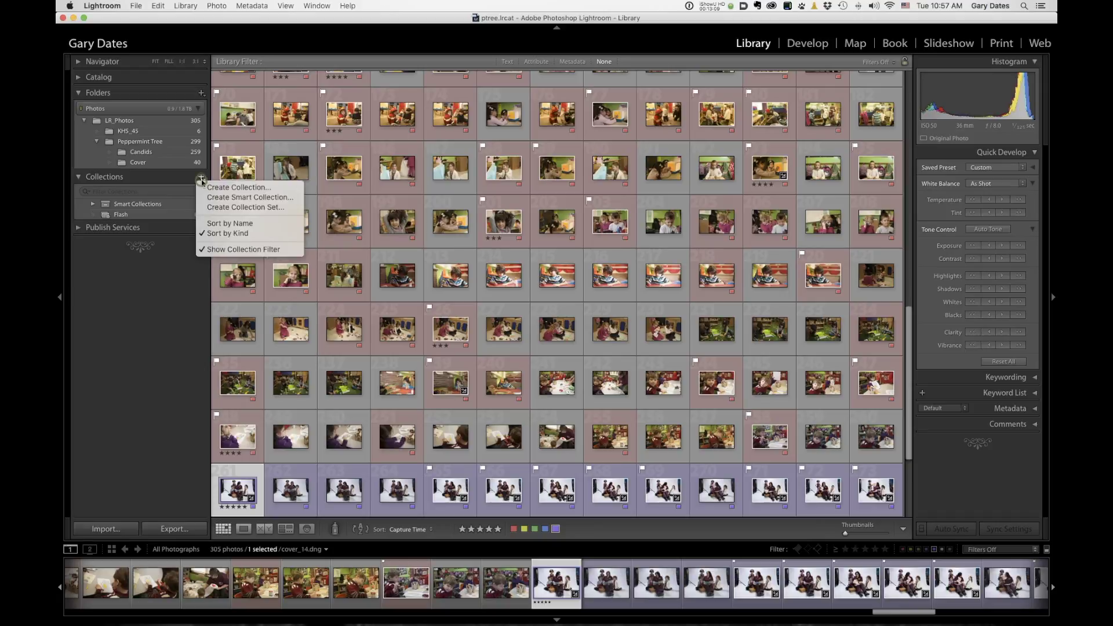
{"action": "left_click", "coordinate": [260, 207]}
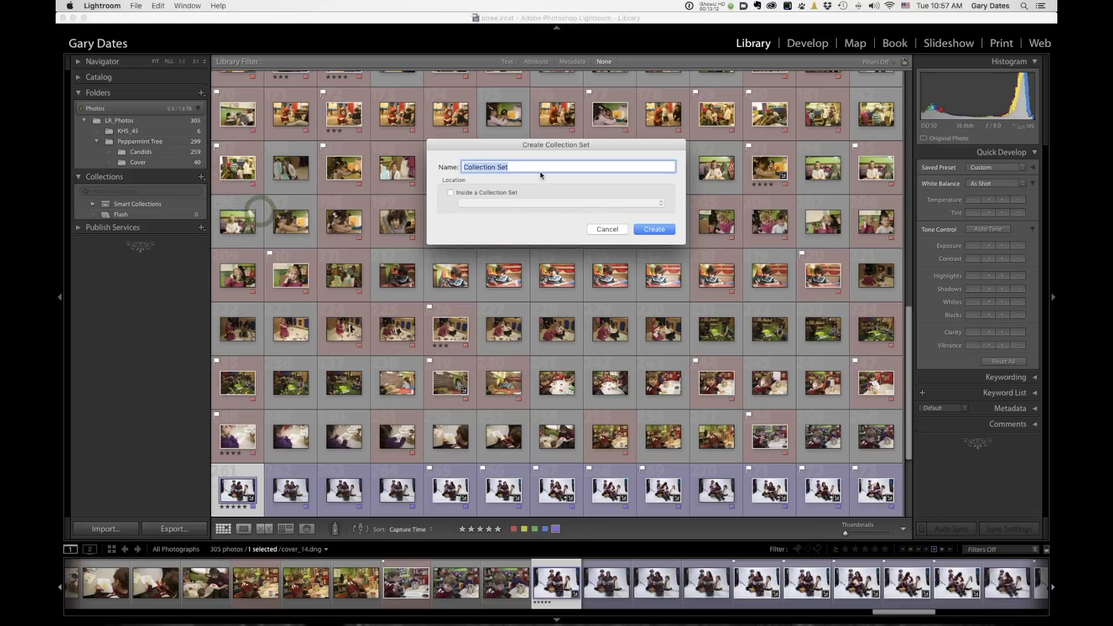
{"action": "type", "text": "P"}
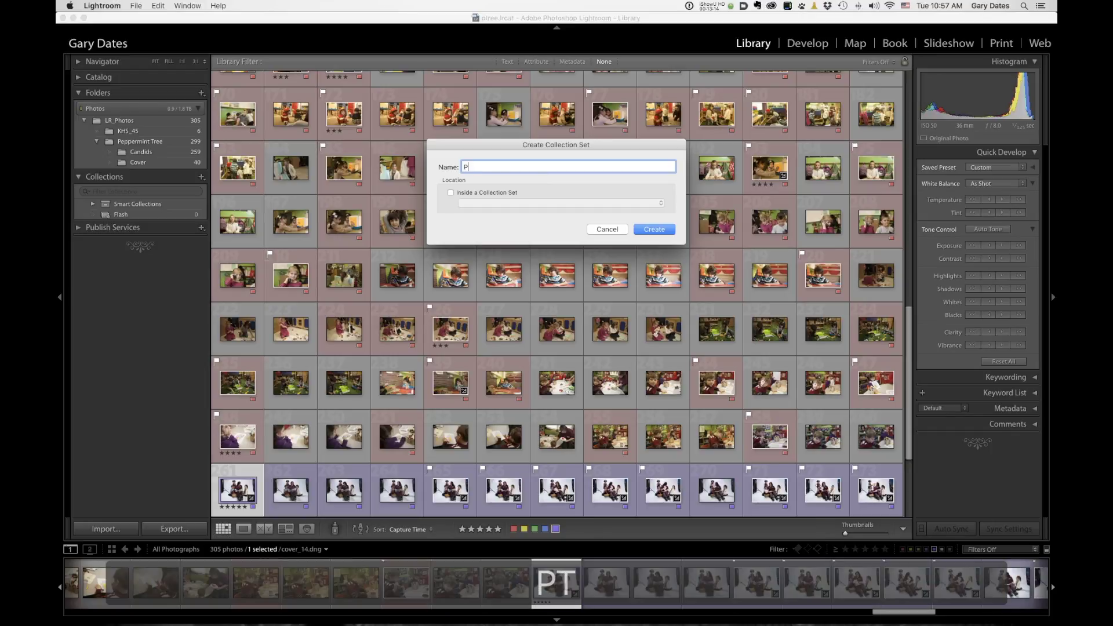
{"action": "type", "text": "TREE"}
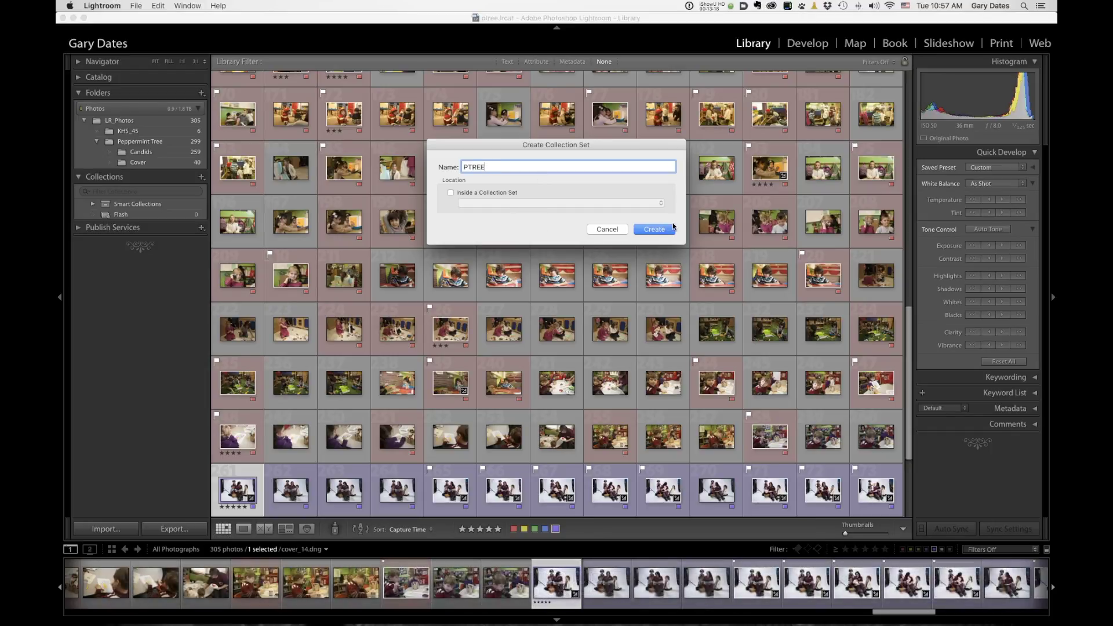
{"action": "left_click", "coordinate": [654, 230]}
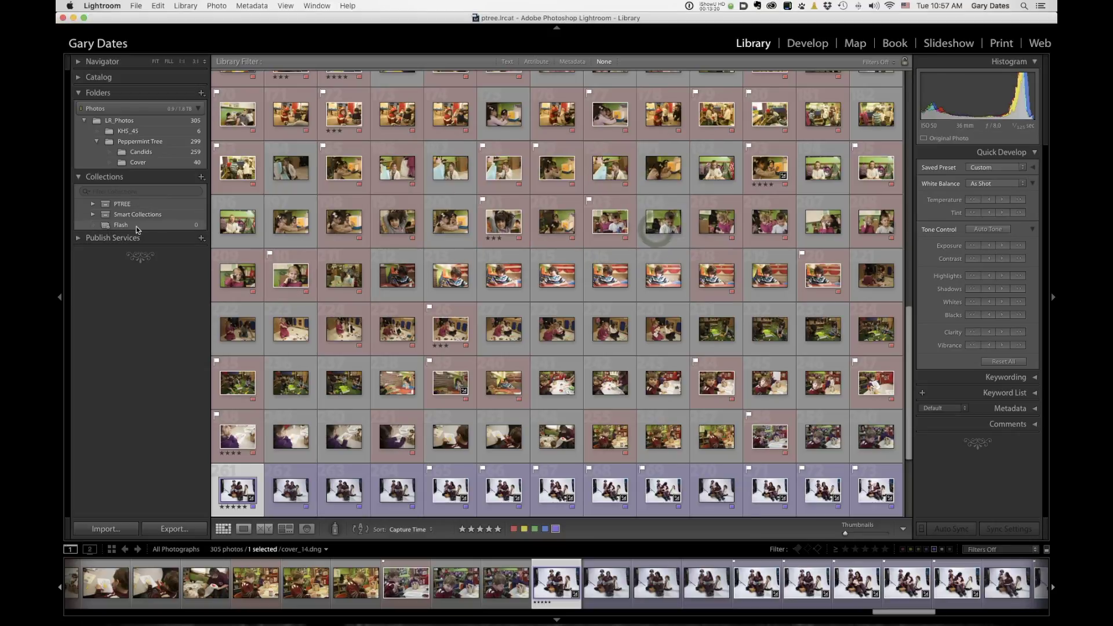
Expand and collapse the PTREE set, then show the KHS_45 folder's 6 photos.
{"action": "left_click", "coordinate": [92, 205]}
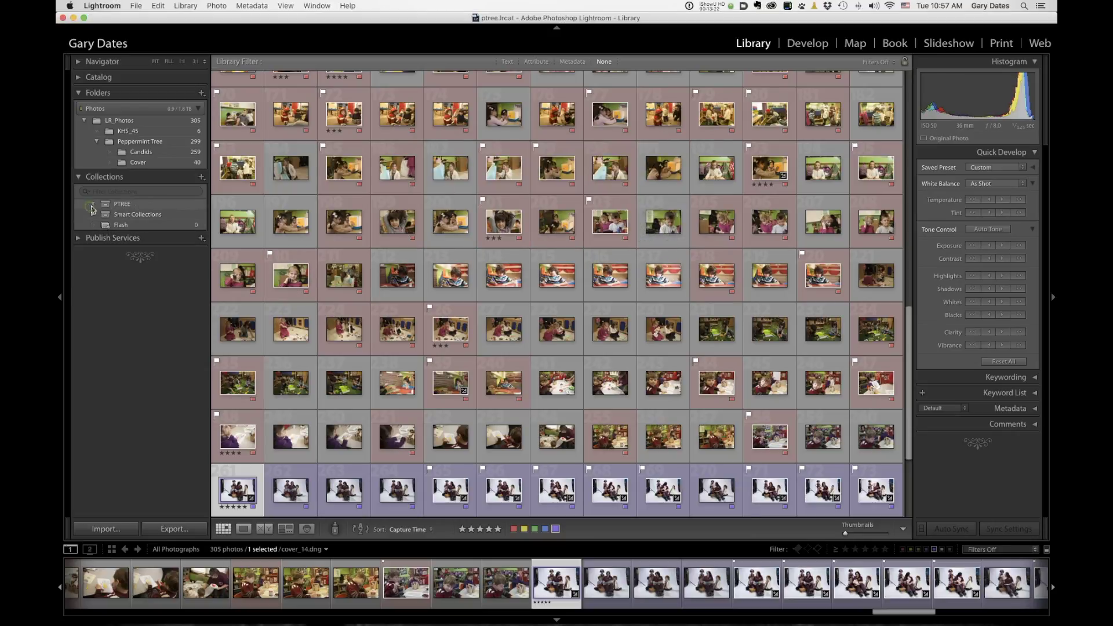
{"action": "left_click", "coordinate": [93, 205]}
{"action": "scroll", "coordinate": [414, 195], "scroll_direction": "up", "scroll_amount": 15}
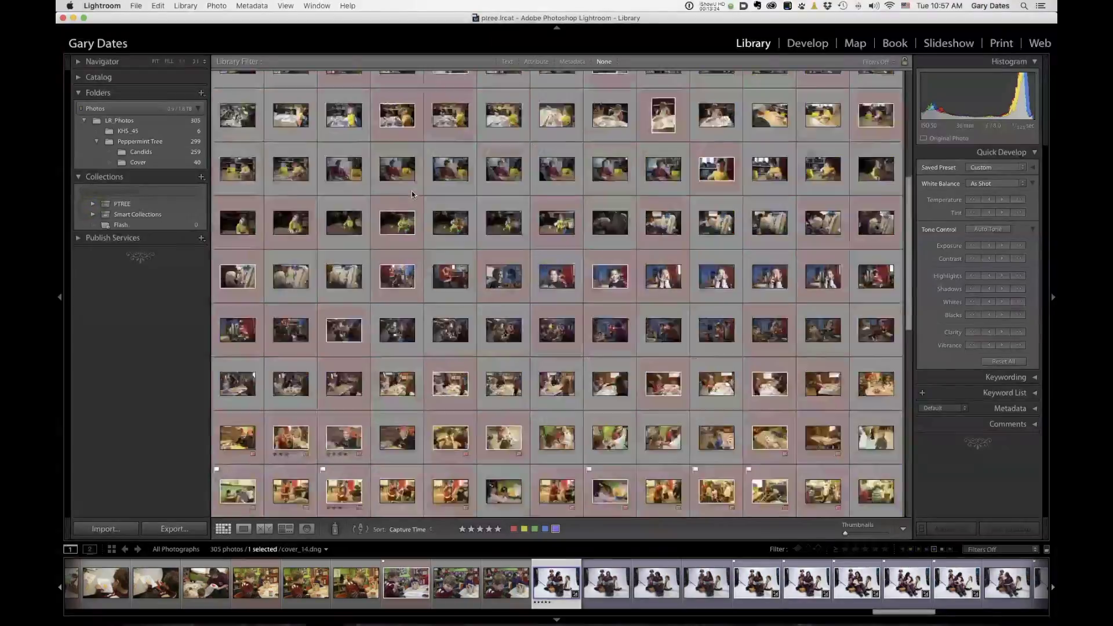
{"action": "left_click", "coordinate": [157, 131]}
Select all six KHS_45 photos and save them as collection 'KHS_45' inside PTREE.
{"action": "key", "text": "super+a"}
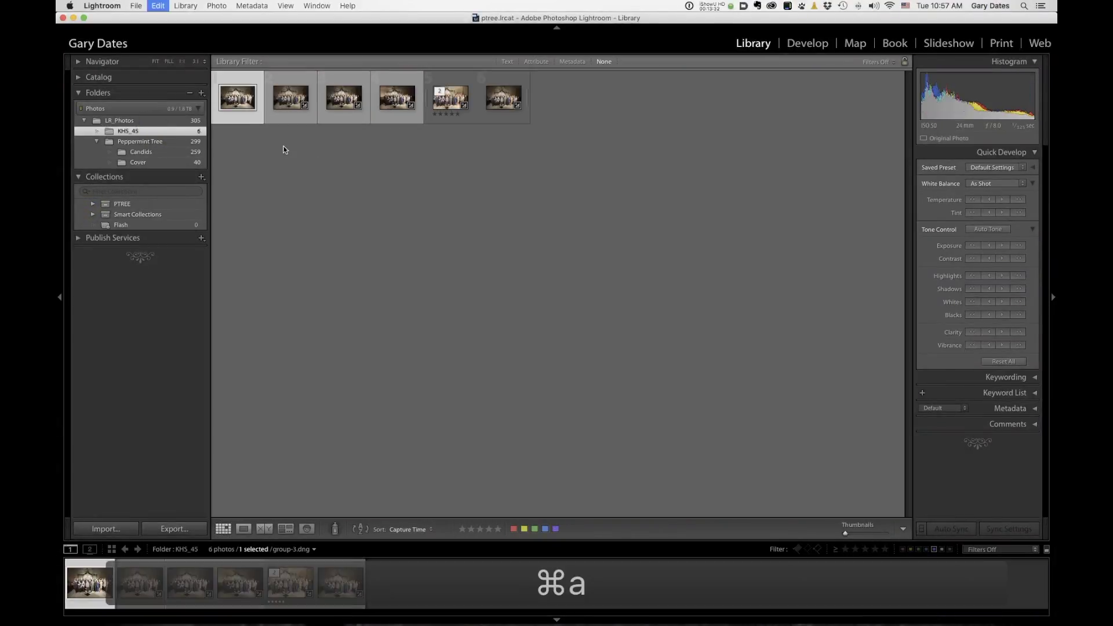
{"action": "left_click", "coordinate": [201, 178]}
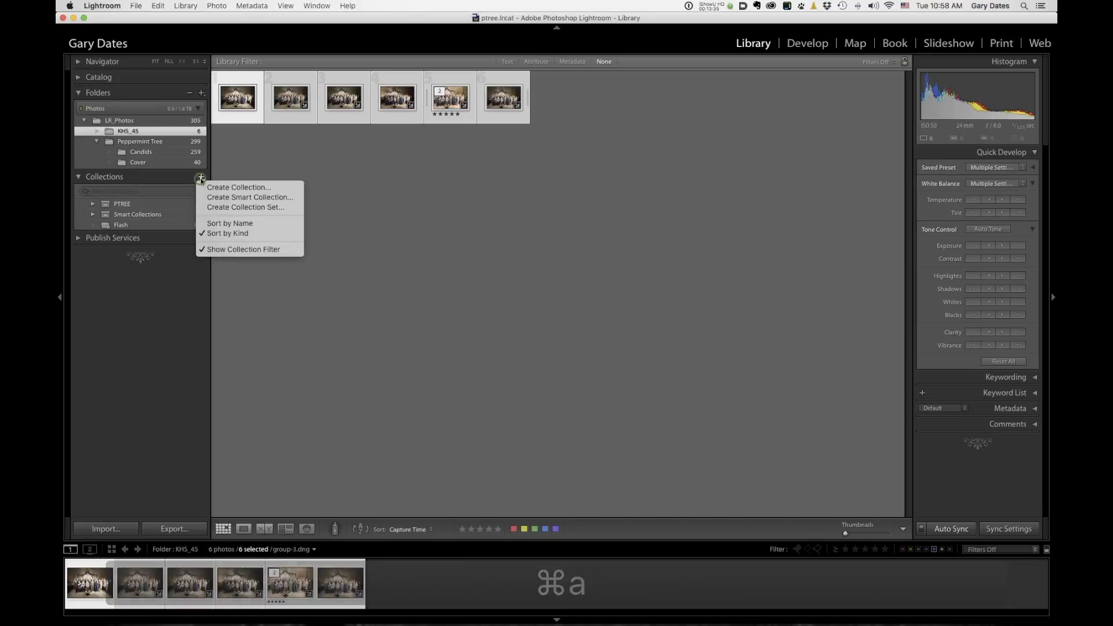
{"action": "left_click", "coordinate": [258, 187]}
{"action": "left_click", "coordinate": [451, 178]}
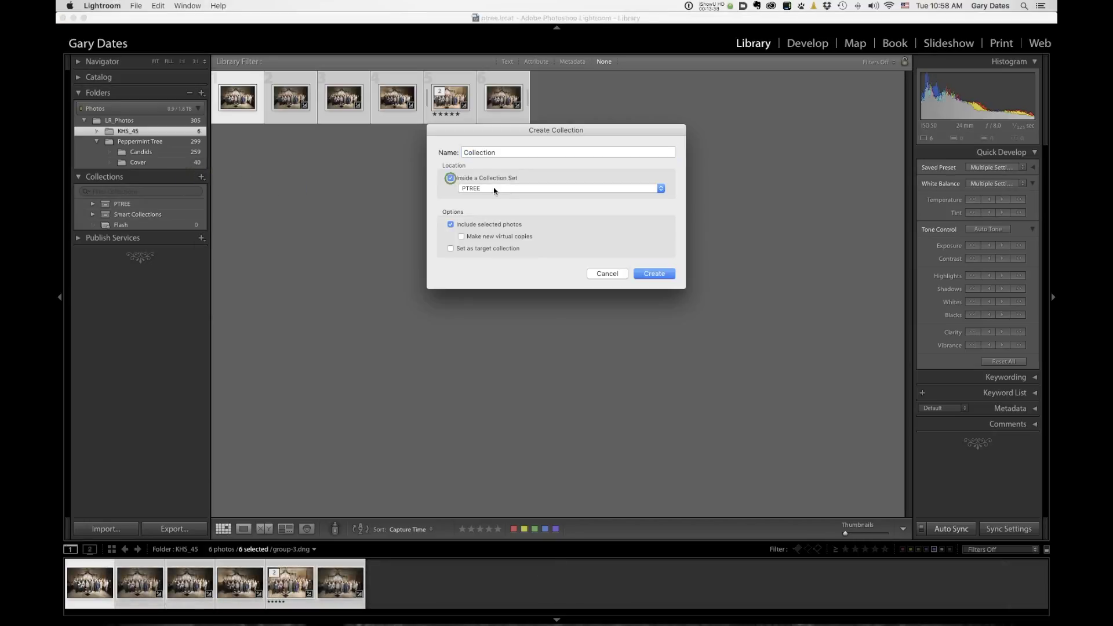
{"action": "double_click", "coordinate": [487, 153]}
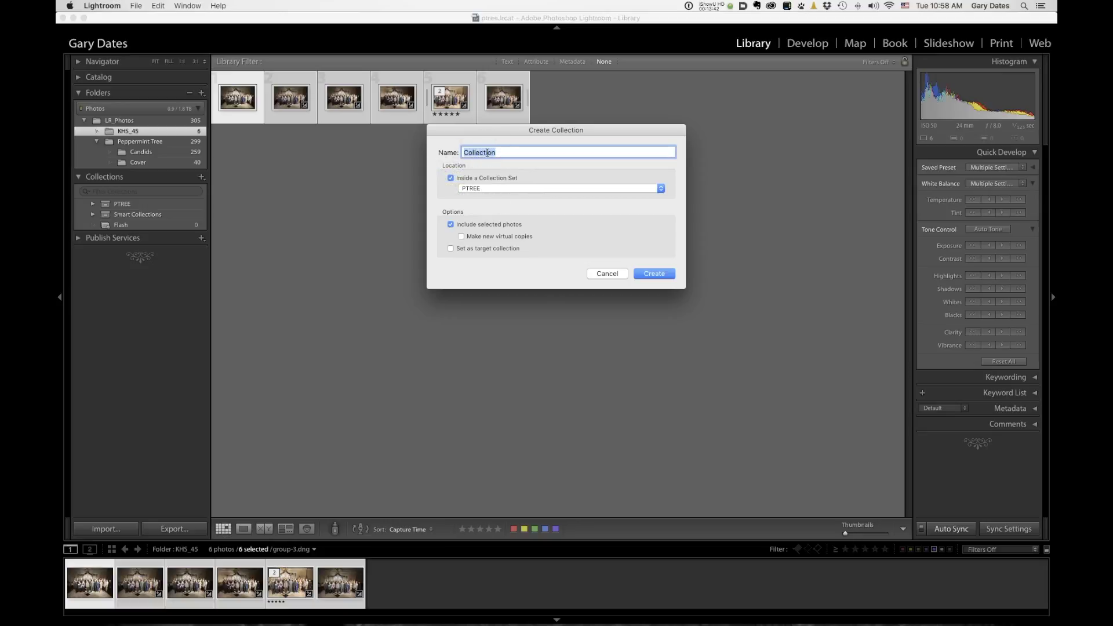
{"action": "type", "text": "KHS"}
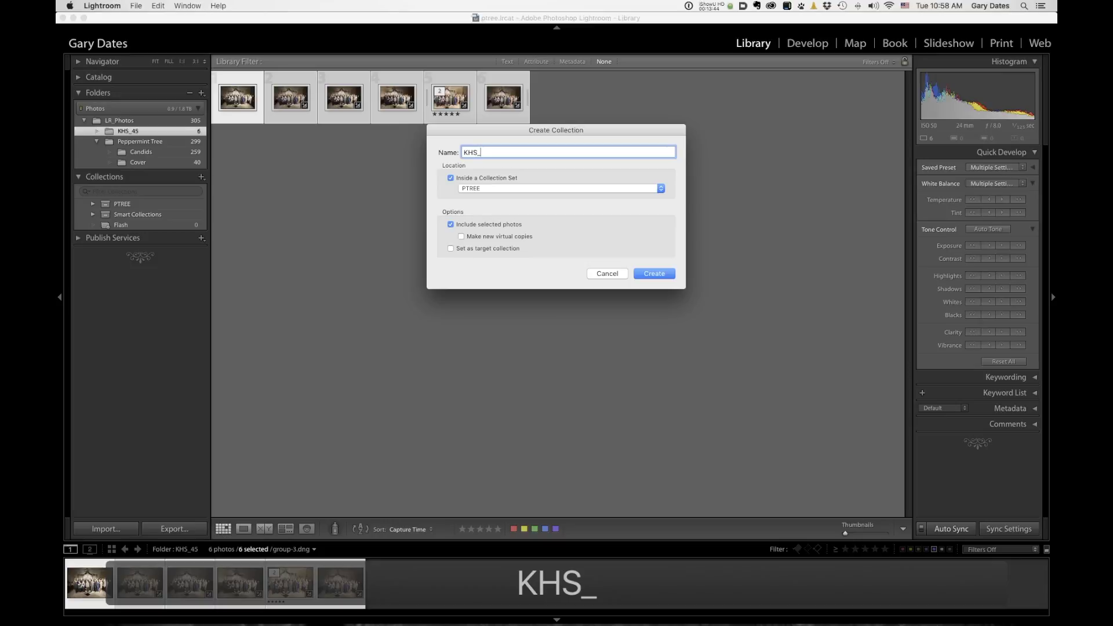
{"action": "type", "text": "_45"}
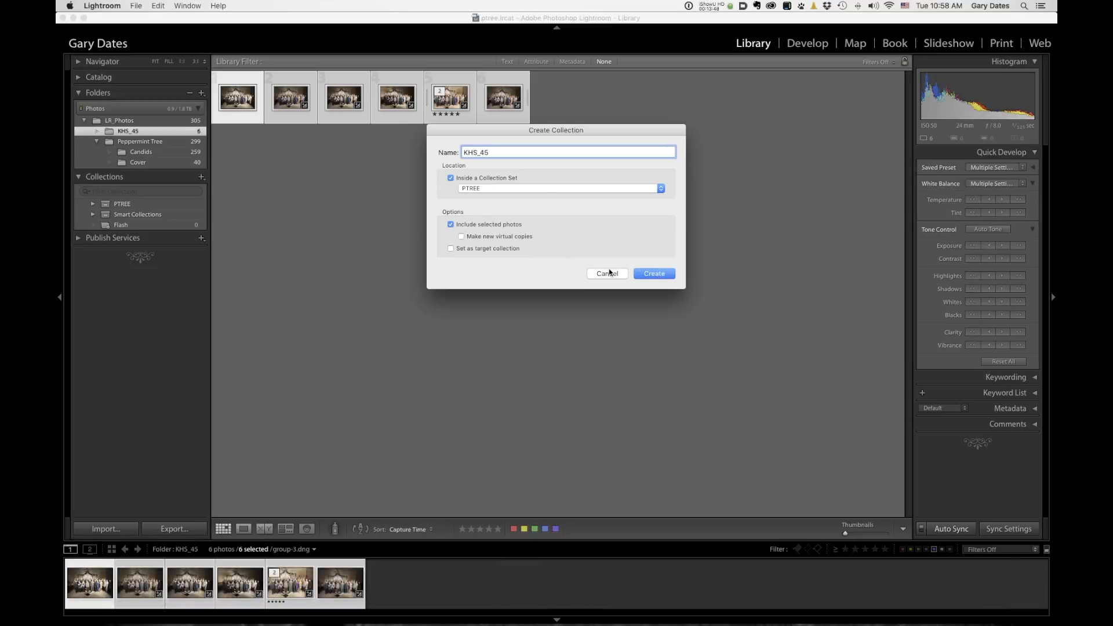
{"action": "left_click", "coordinate": [655, 274]}
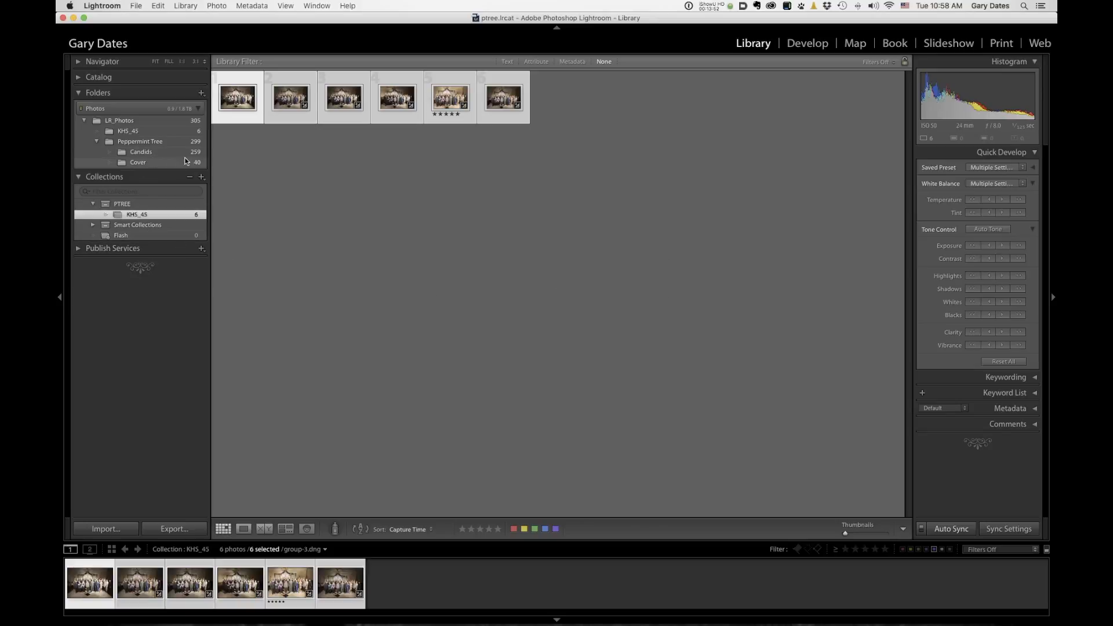
Select all 259 Candids photos and save them as collection 'Candids' inside PTREE.
{"action": "left_click", "coordinate": [170, 151]}
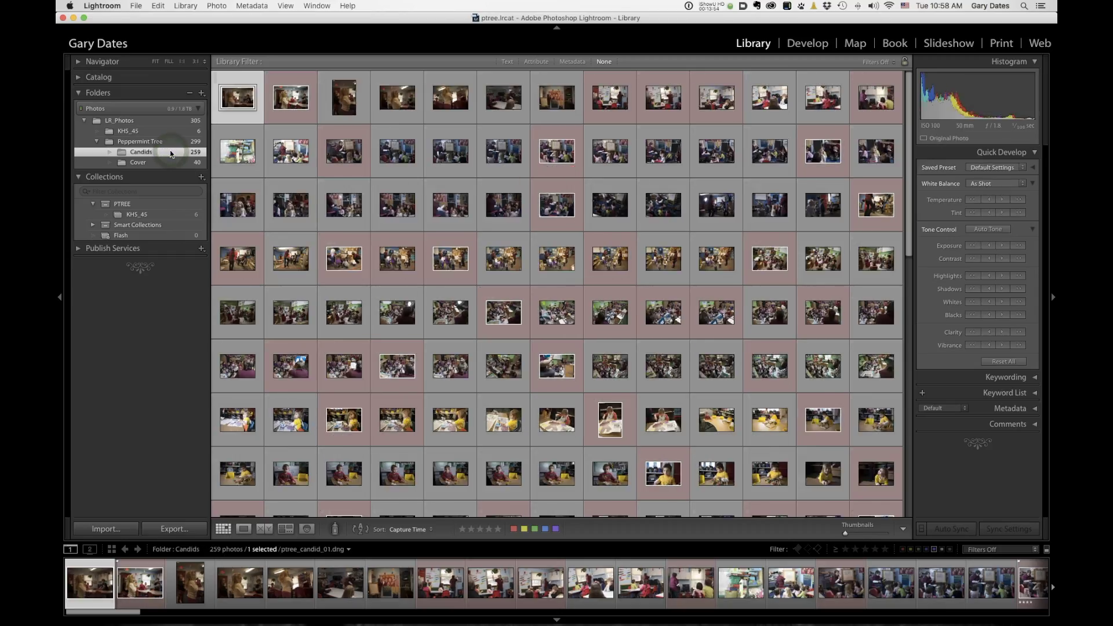
{"action": "key", "text": "super+a"}
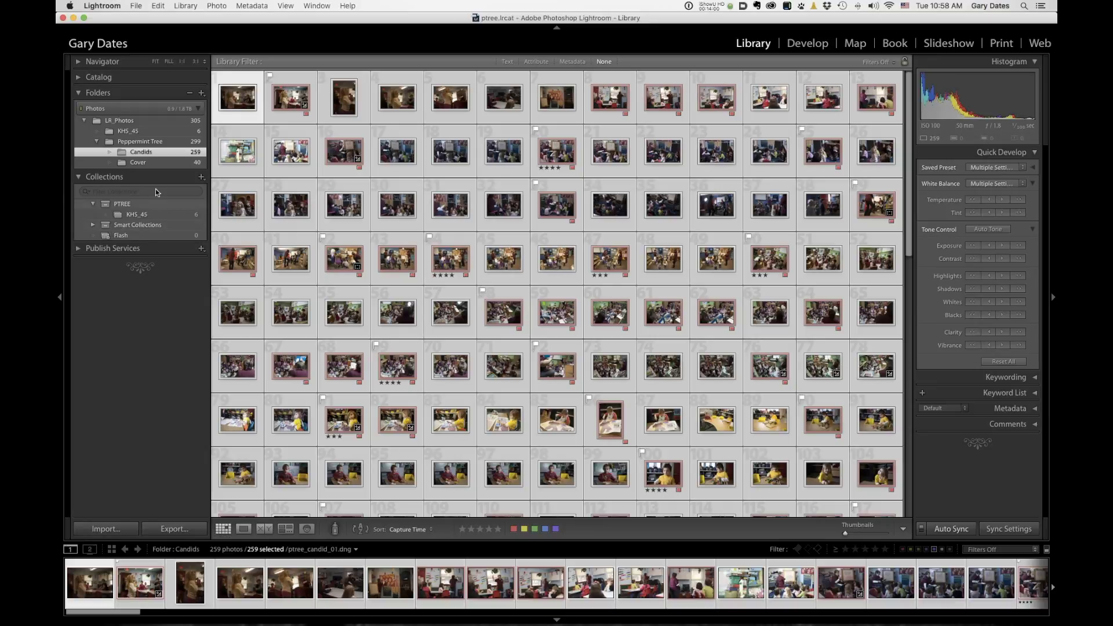
{"action": "left_click", "coordinate": [201, 178]}
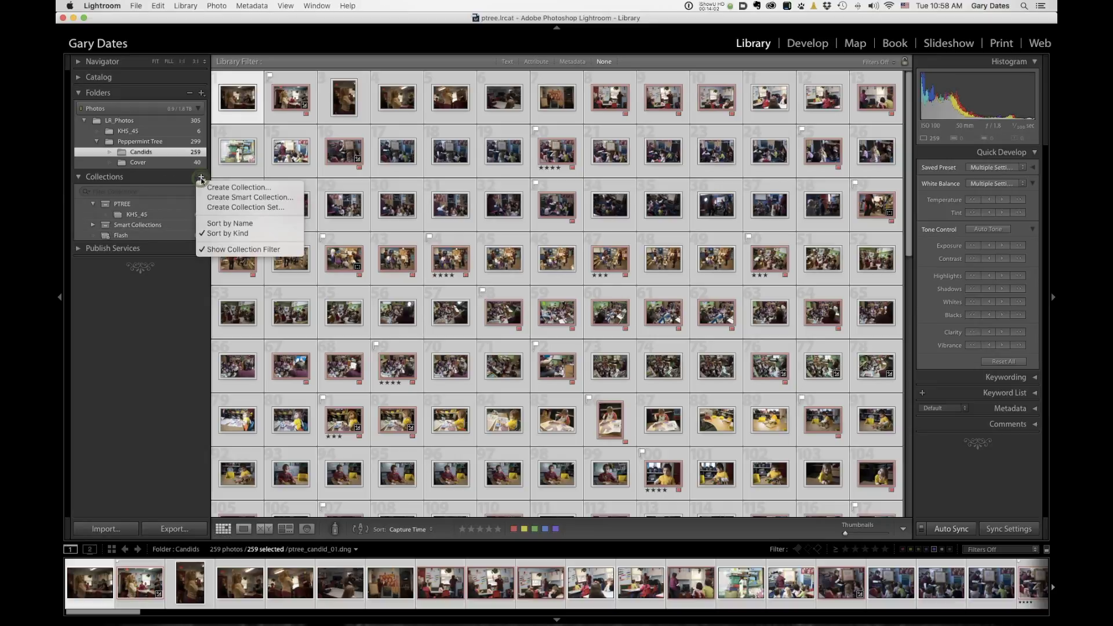
{"action": "left_click", "coordinate": [245, 188]}
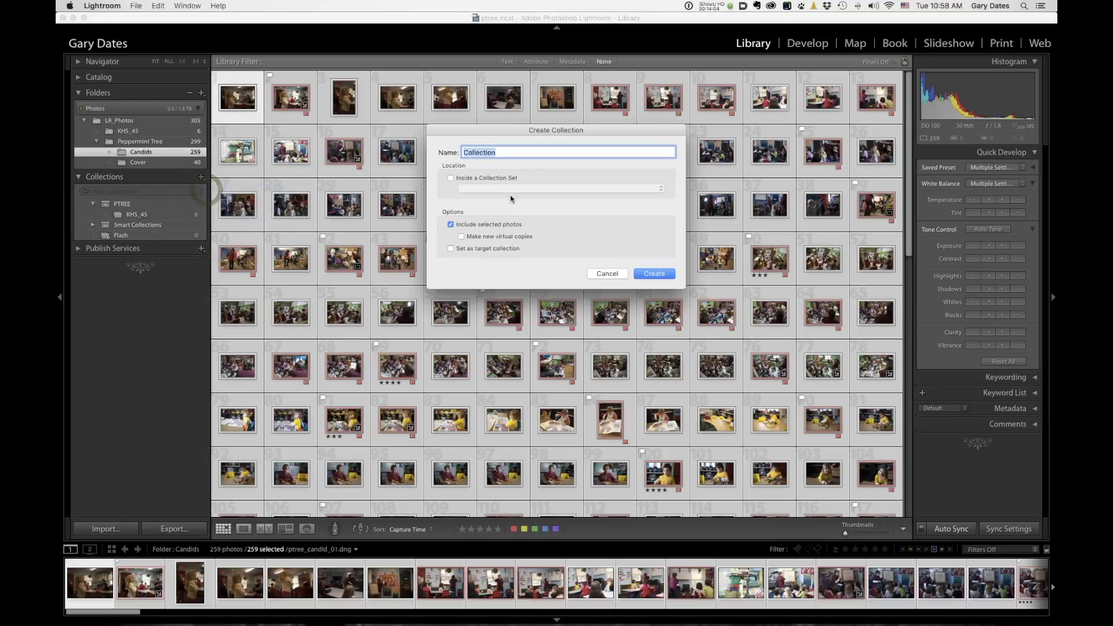
{"action": "type", "text": "Candids"}
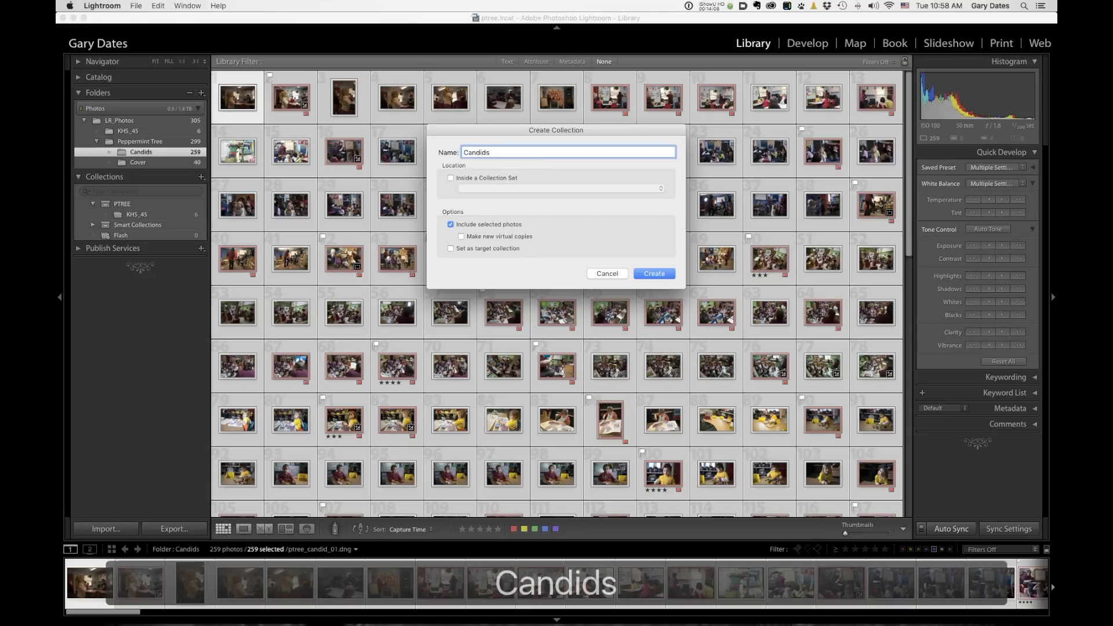
{"action": "left_click", "coordinate": [451, 178]}
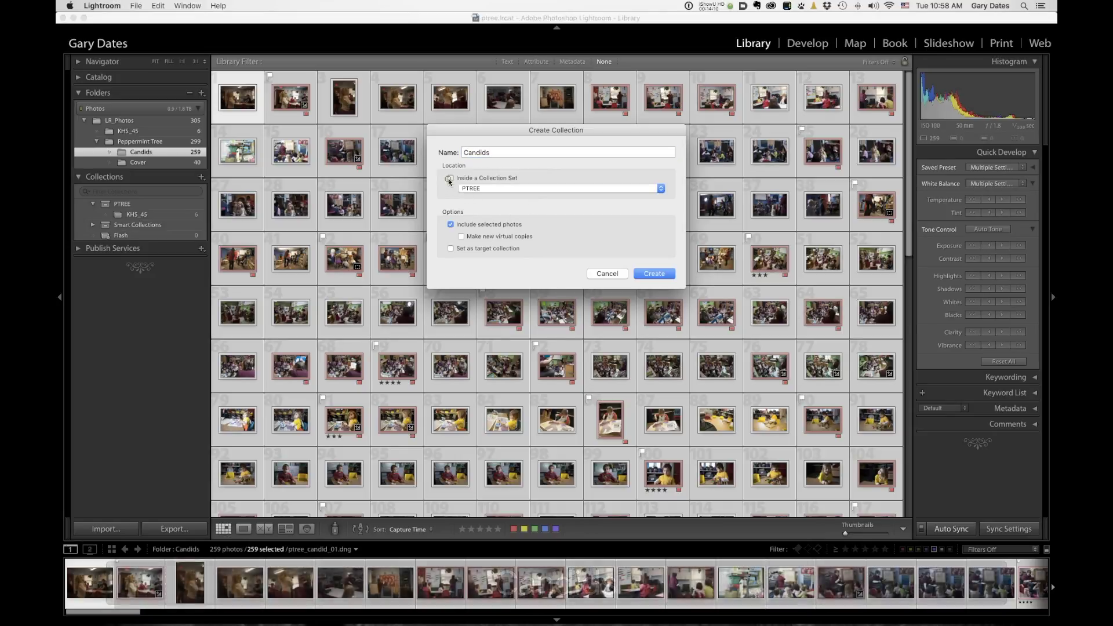
{"action": "left_click", "coordinate": [658, 274]}
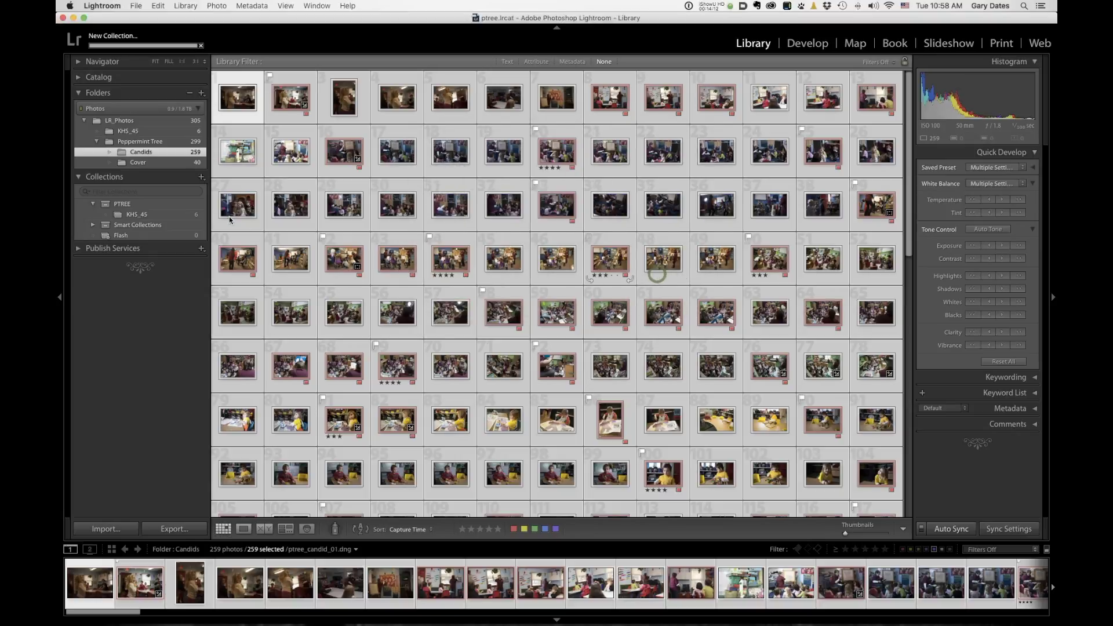
Select all 40 Cover photos and save them as collection 'Cover' inside PTREE.
{"action": "left_click", "coordinate": [172, 164]}
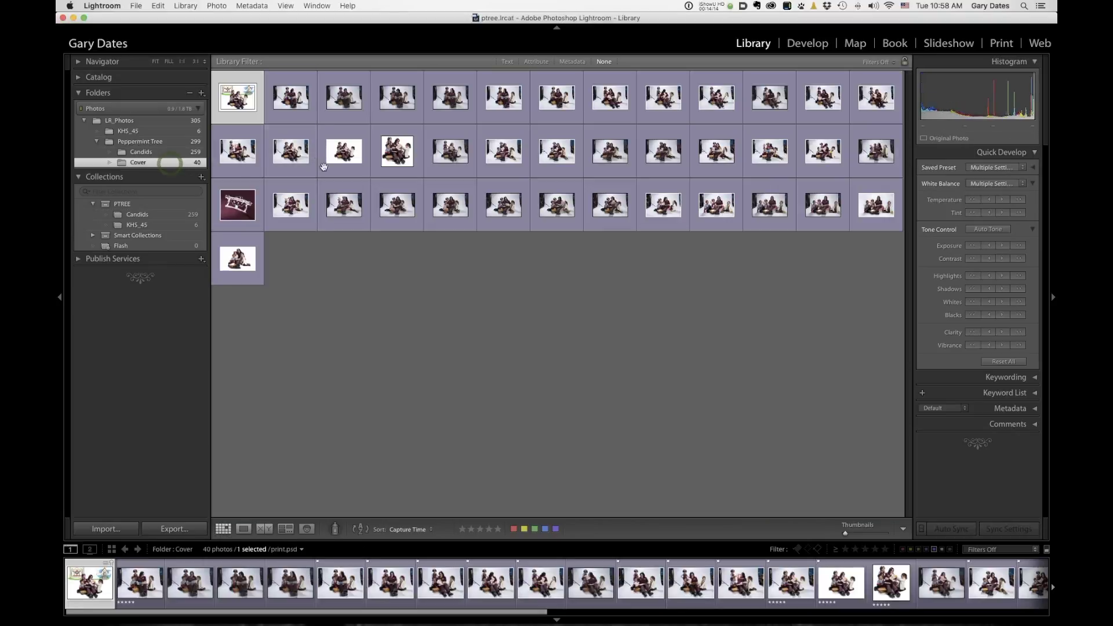
{"action": "key", "text": "super+a"}
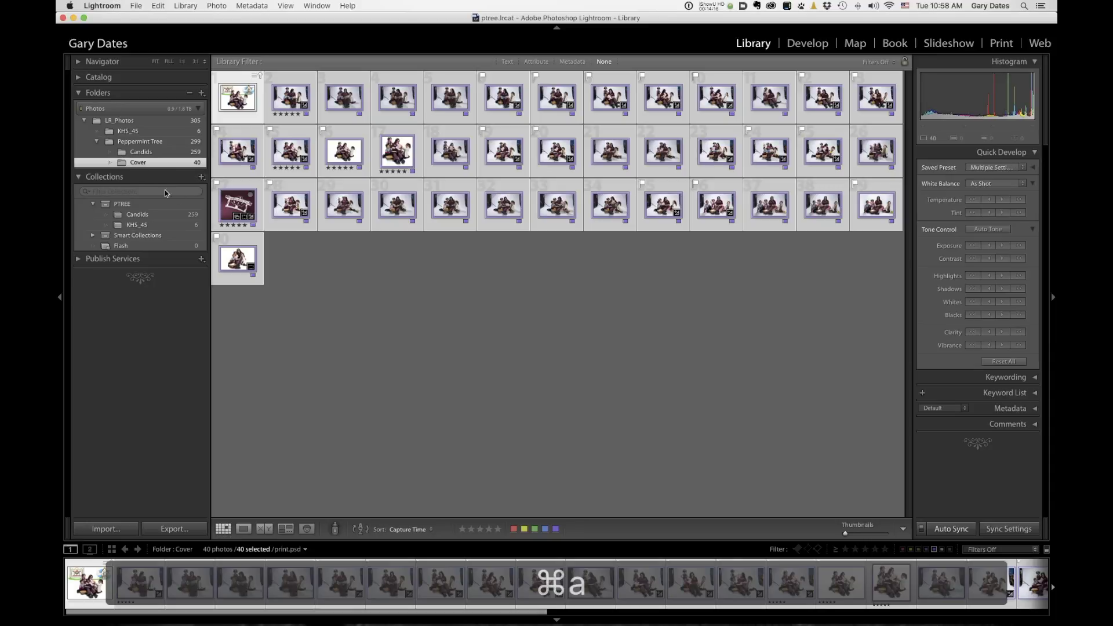
{"action": "left_click", "coordinate": [201, 177]}
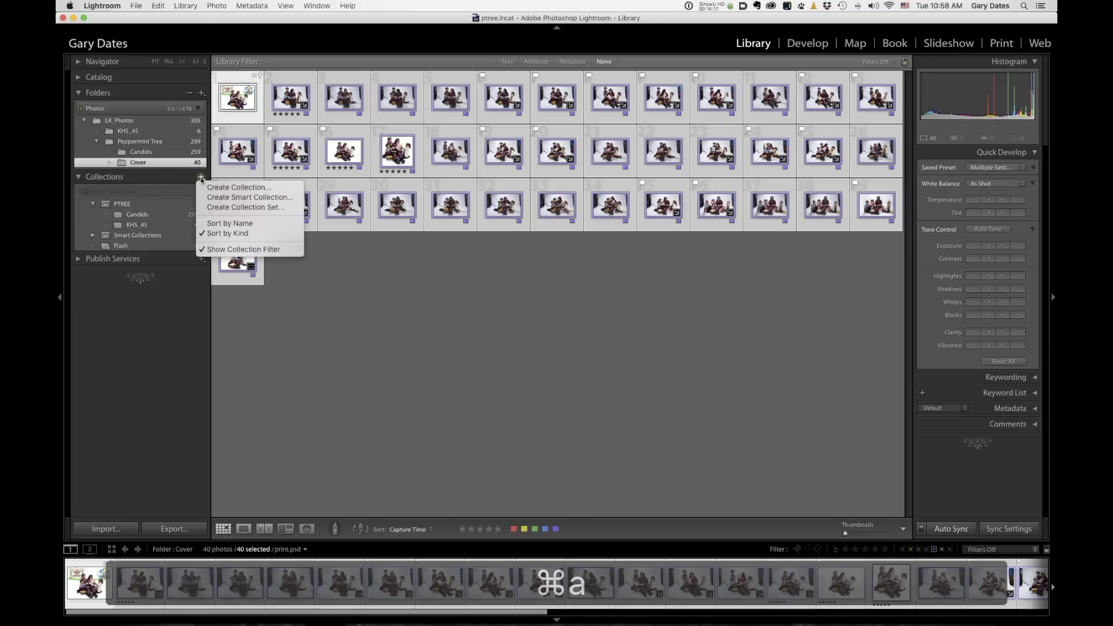
{"action": "left_click", "coordinate": [232, 187]}
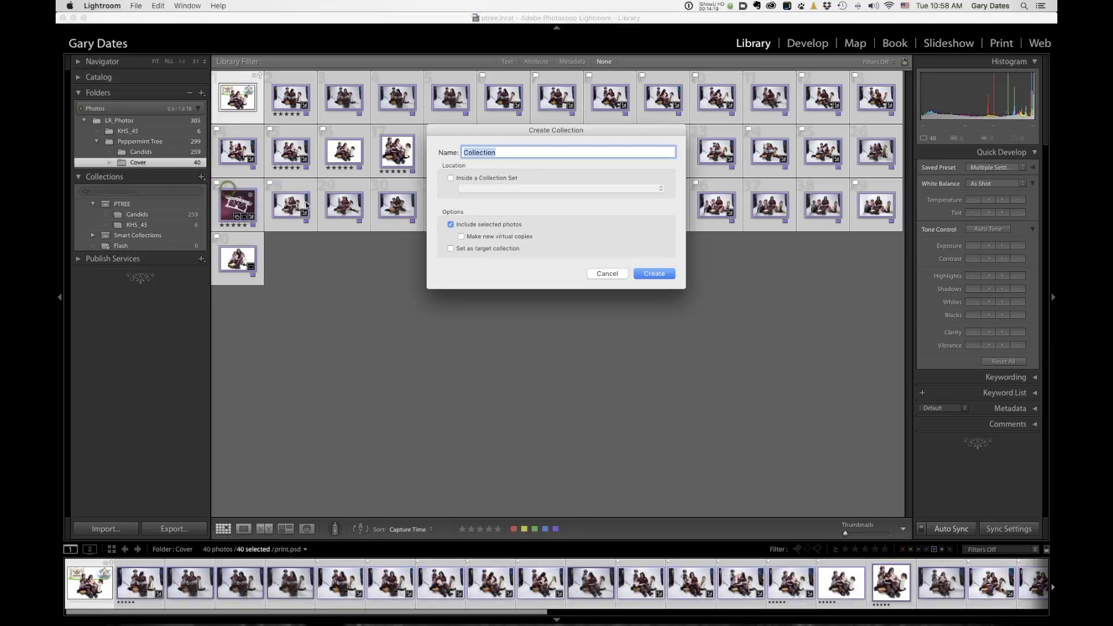
{"action": "left_click", "coordinate": [448, 179]}
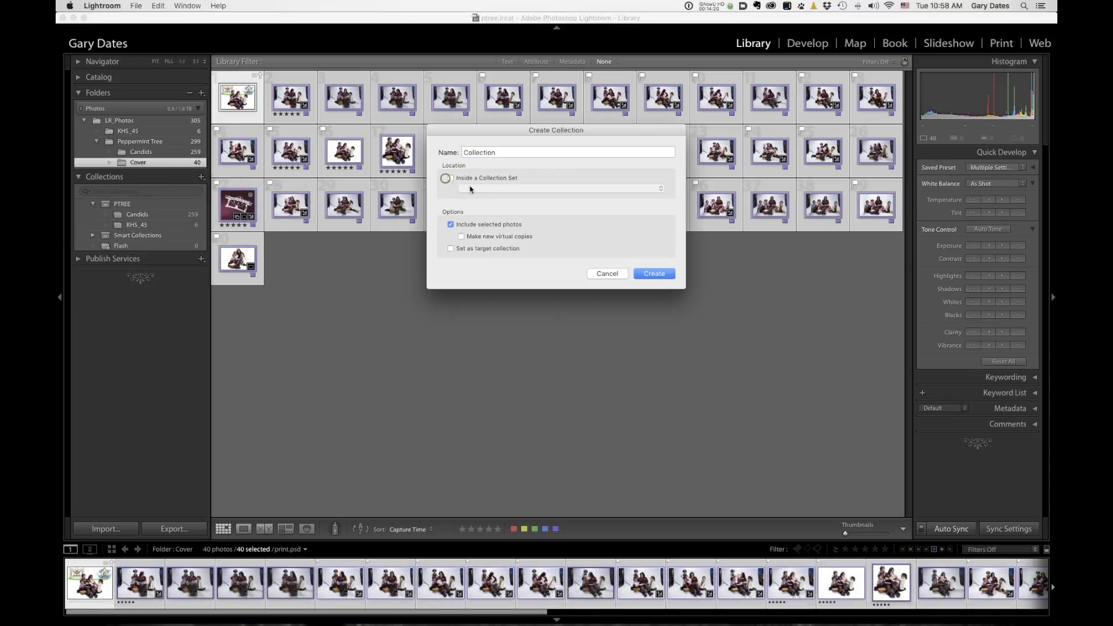
{"action": "double_click", "coordinate": [489, 152]}
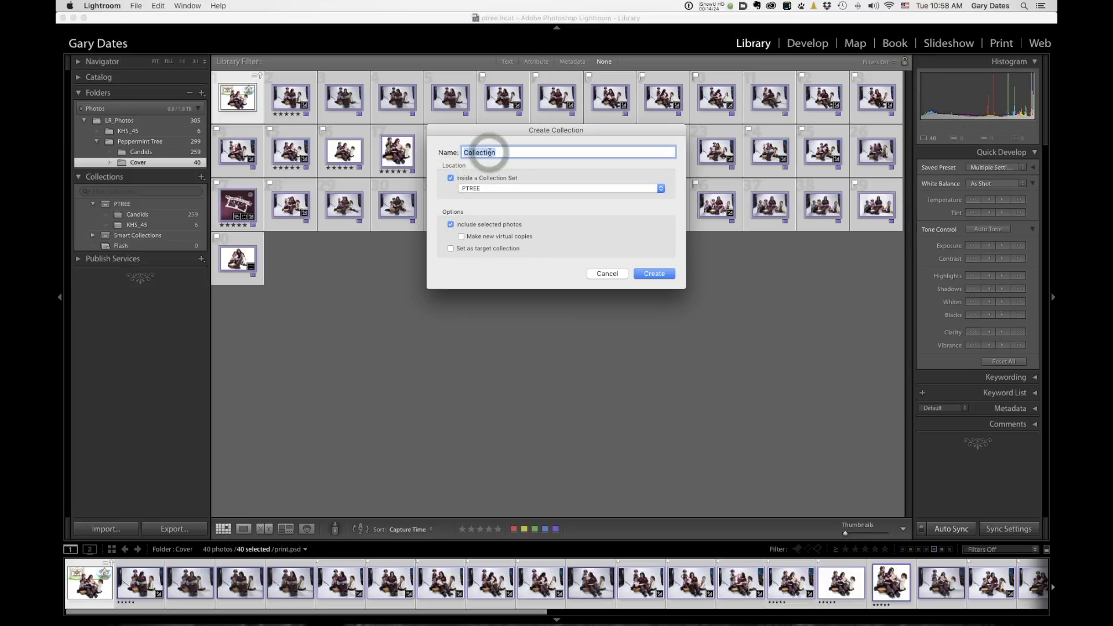
{"action": "type", "text": "Cover"}
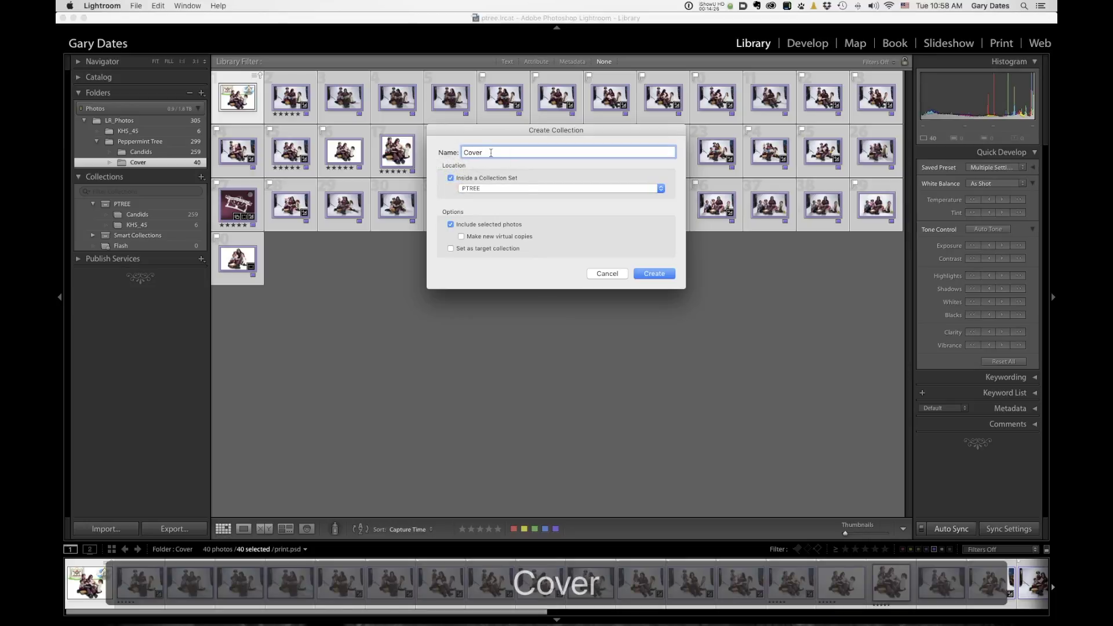
{"action": "left_click", "coordinate": [666, 274]}
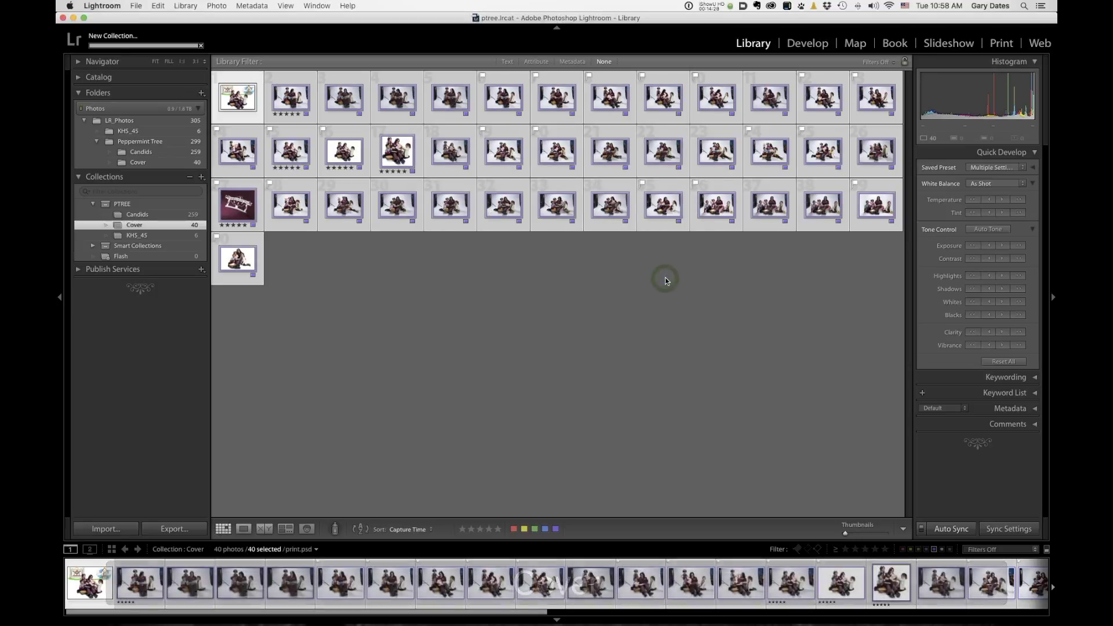